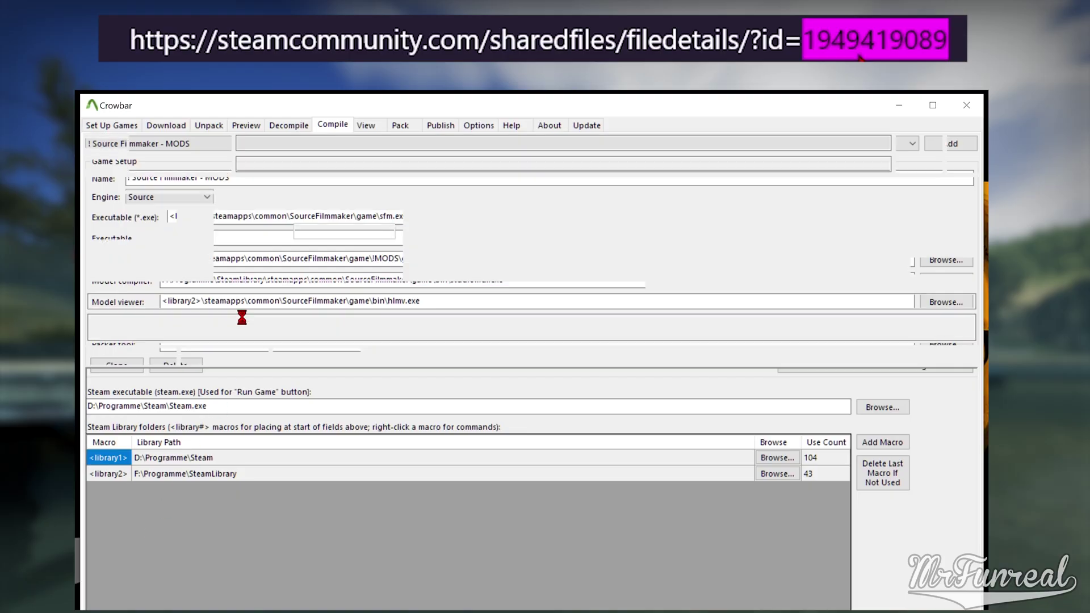
left_click(333, 125)
left_click(166, 123)
left_click(216, 141)
key("ctrl+a")
key("ctrl+v")
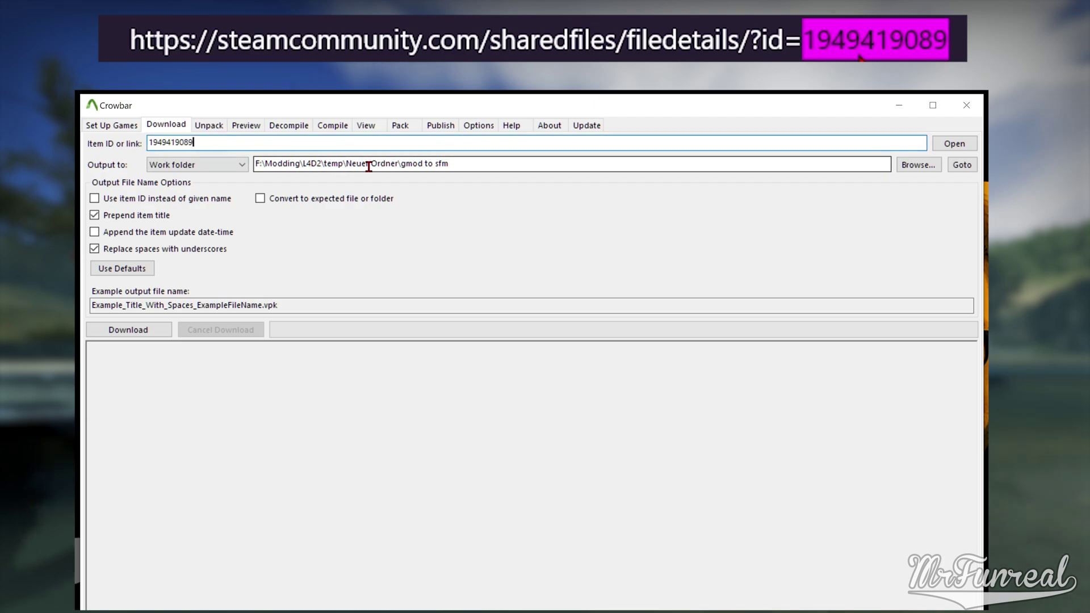
left_click(124, 332)
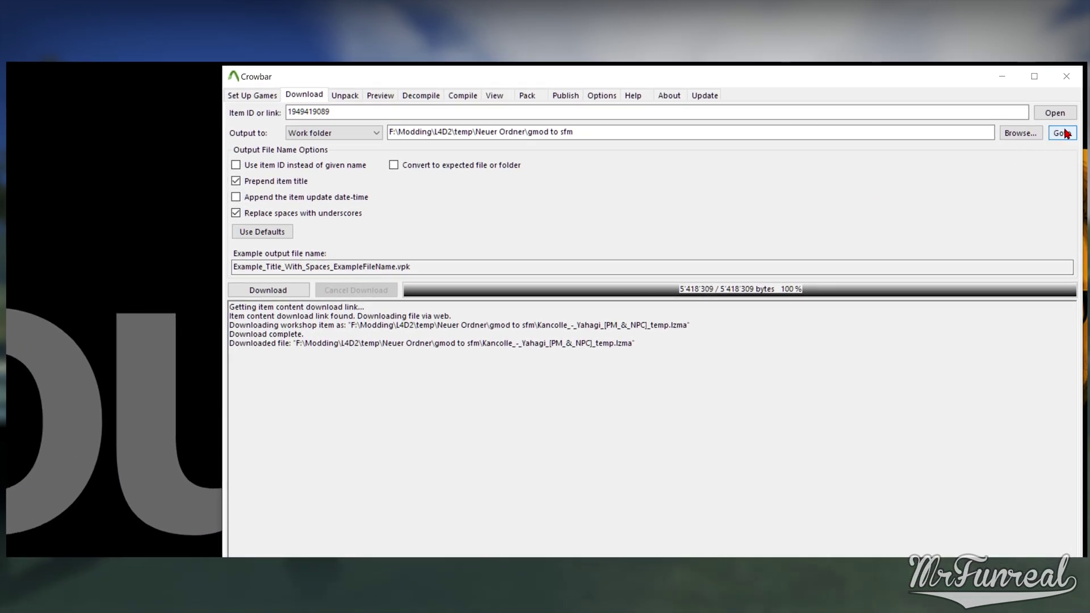
left_click(1065, 133)
left_click_drag(637, 141, 199, 86)
Step: Rename the downloaded .lzma file's extension to .gma
left_click(146, 232)
left_click(184, 229)
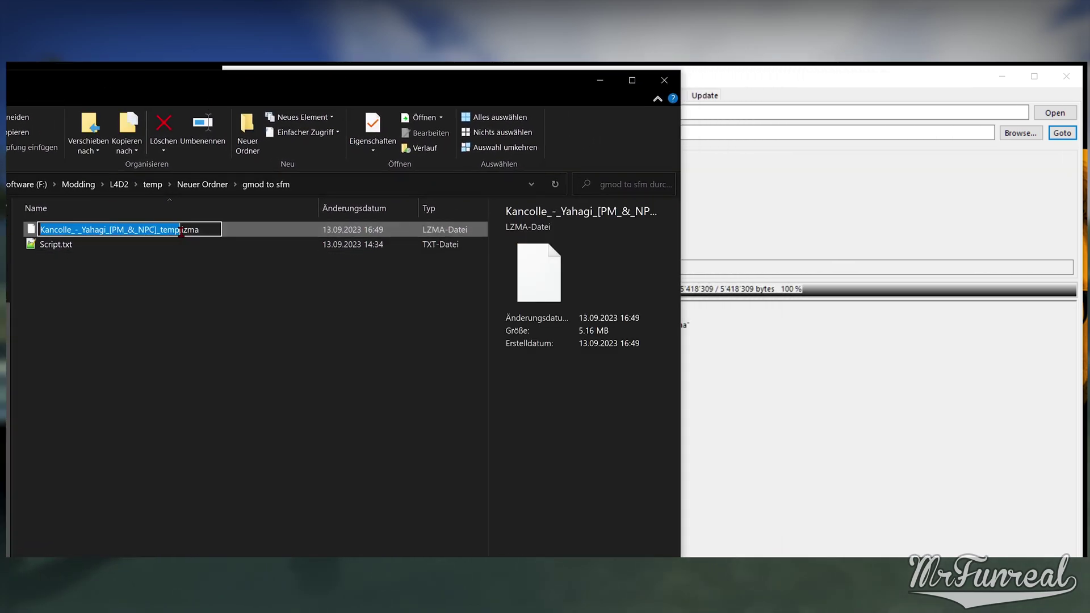
left_click_drag(182, 229, 213, 233)
type("gma")
key("Return")
key("Return")
Step: Extract the .gma file into the same folder with 7-Zip Extract Here
left_click_drag(158, 229, 747, 236)
left_click(753, 86)
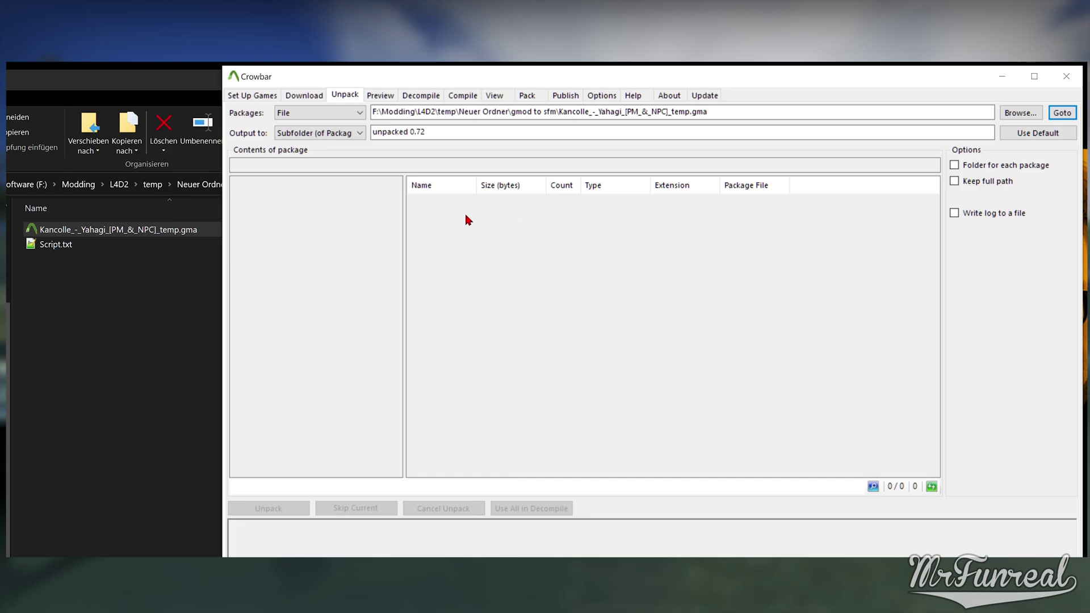
right_click(150, 230)
left_click(193, 310)
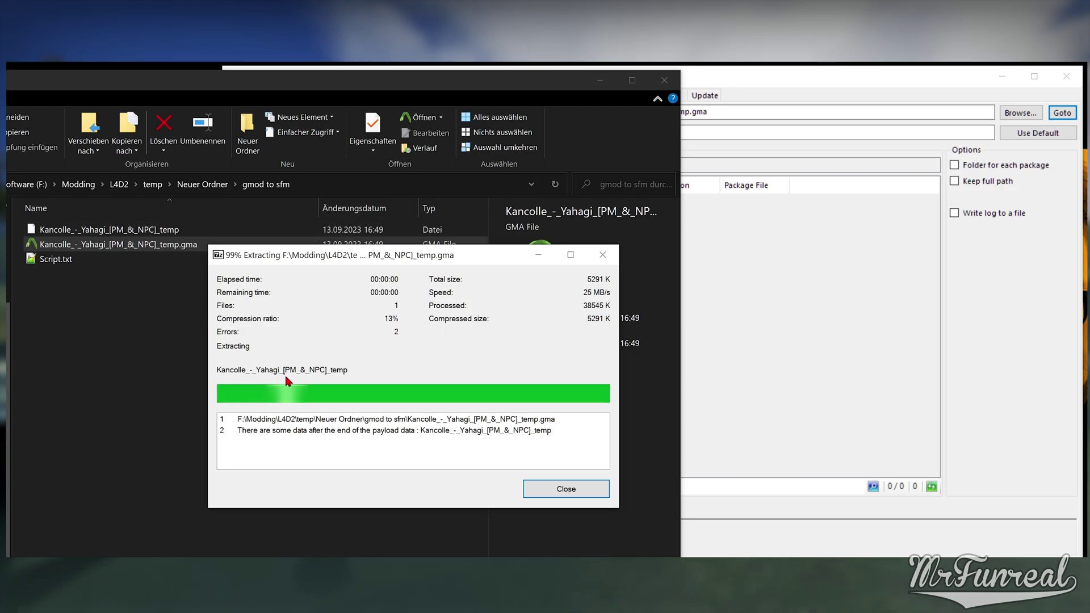
left_click(562, 489)
Step: Delete the original .gma, rename the extracted temp file to addon.gma, and load it into Crowbar
left_click(151, 232)
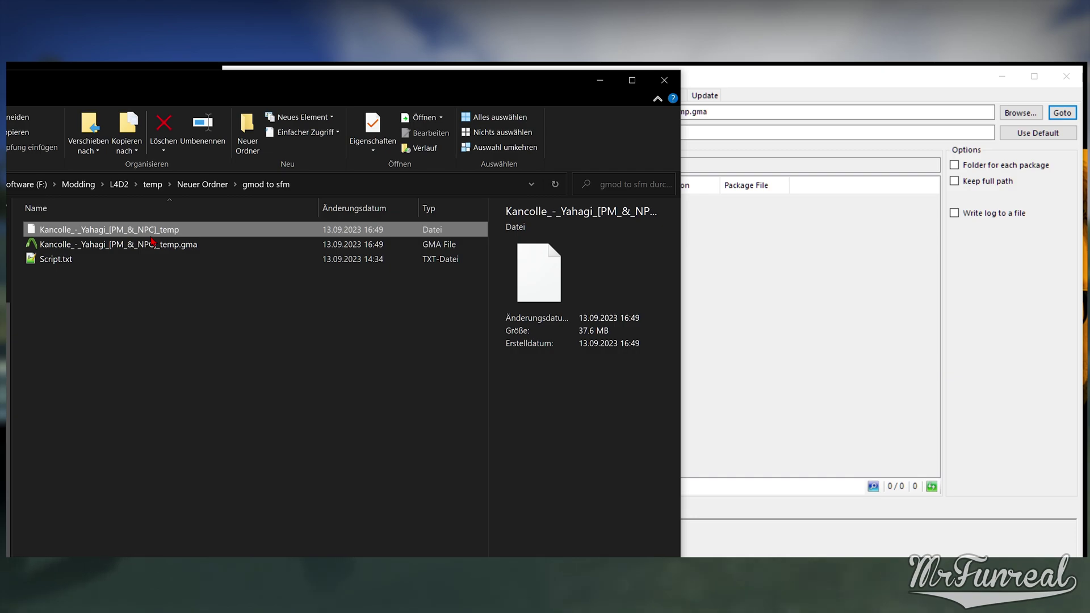
left_click(166, 244)
key("Delete")
left_click(163, 234)
key("F2")
type("addon.gma")
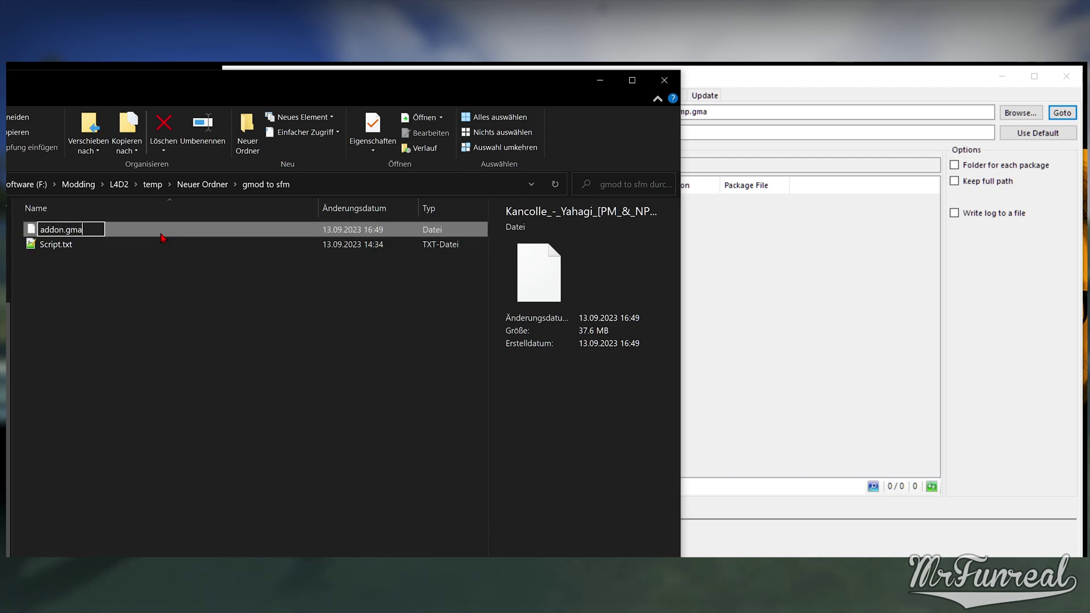
key("Return")
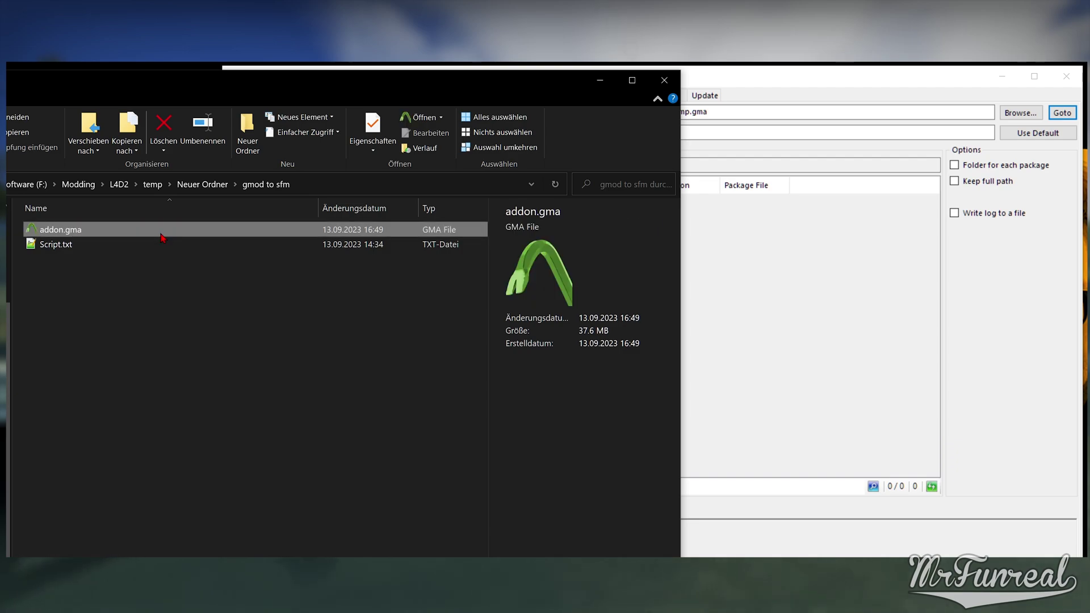
left_click_drag(163, 237, 728, 278)
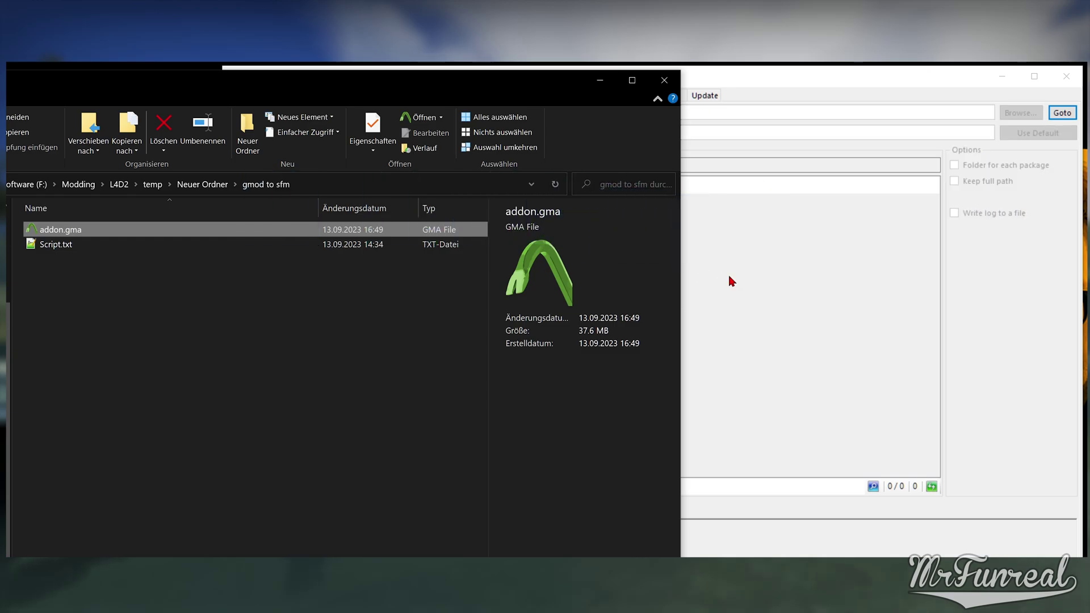
Step: Unpack the materials and models folders from addon.gma
left_click(736, 76)
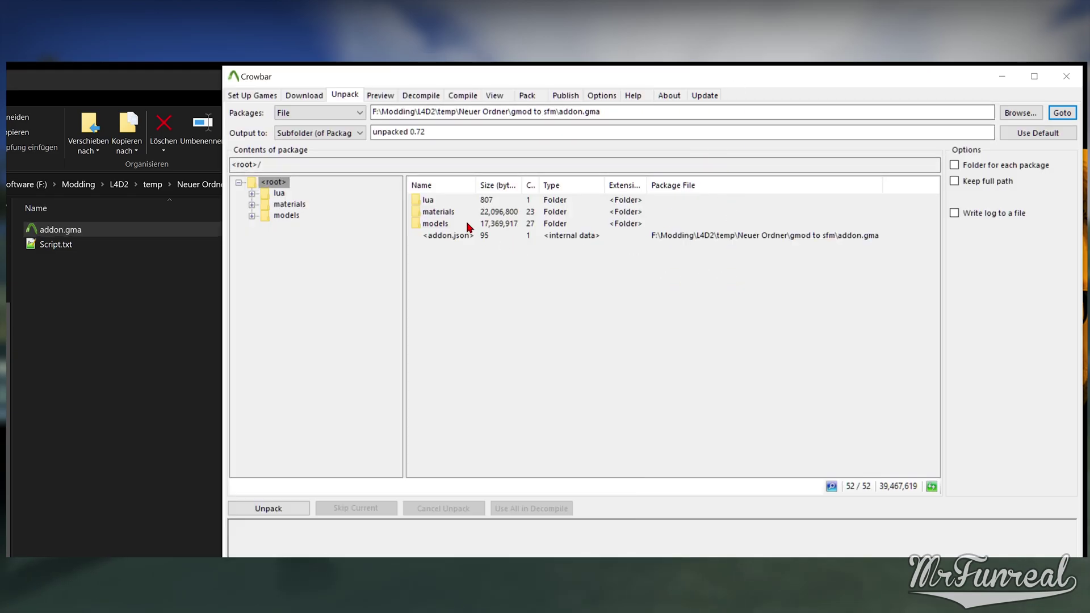
left_click(438, 212)
left_click(435, 224, "shift")
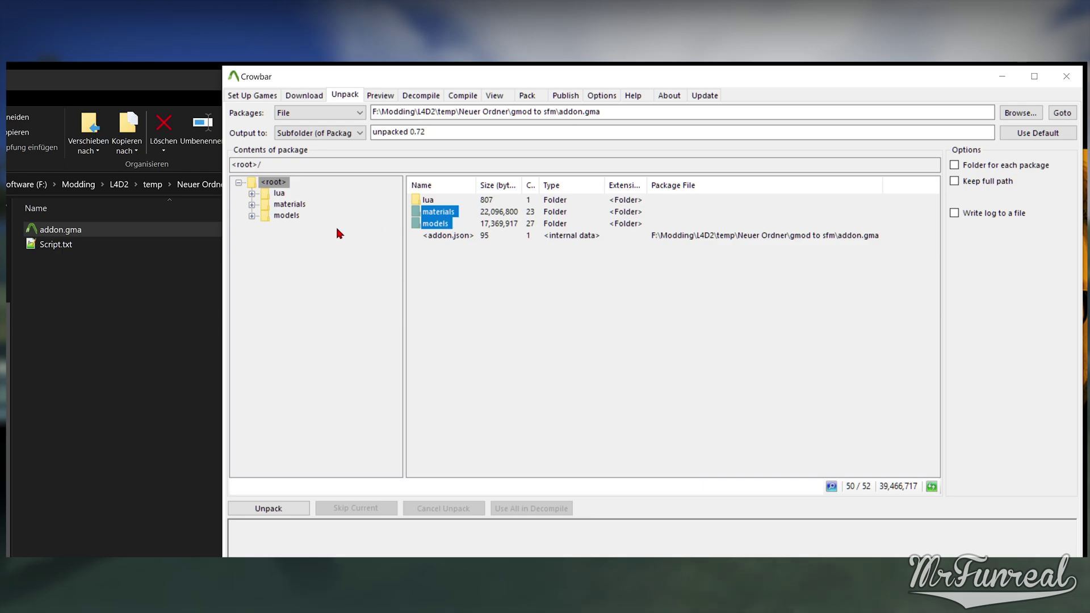
left_click(99, 290)
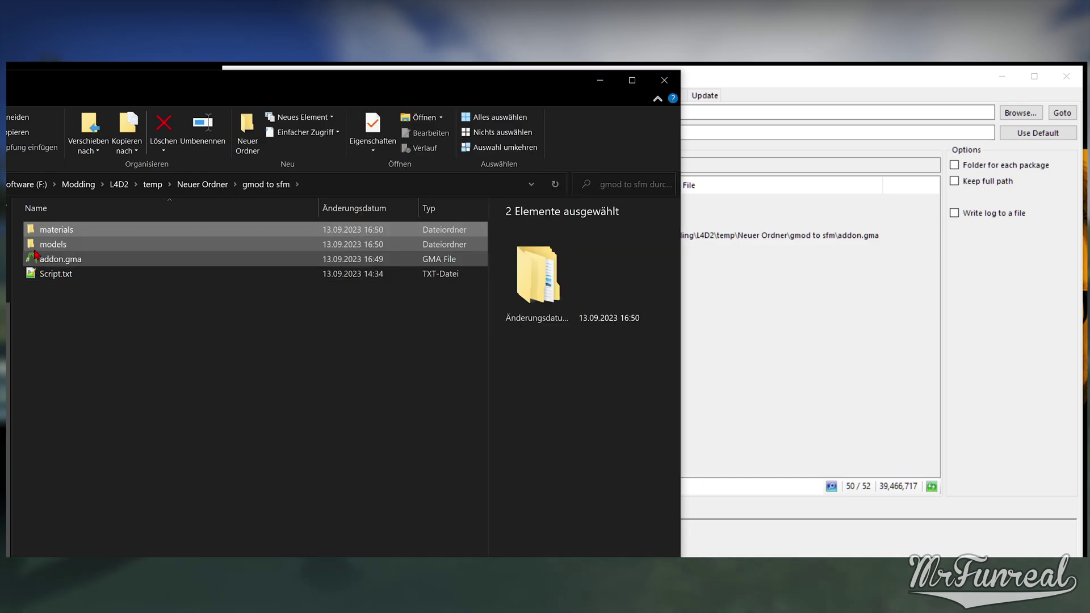
Step: Delete the vgui folder from the unpacked materials folder
double_click(48, 234)
left_click(54, 261)
key("Delete")
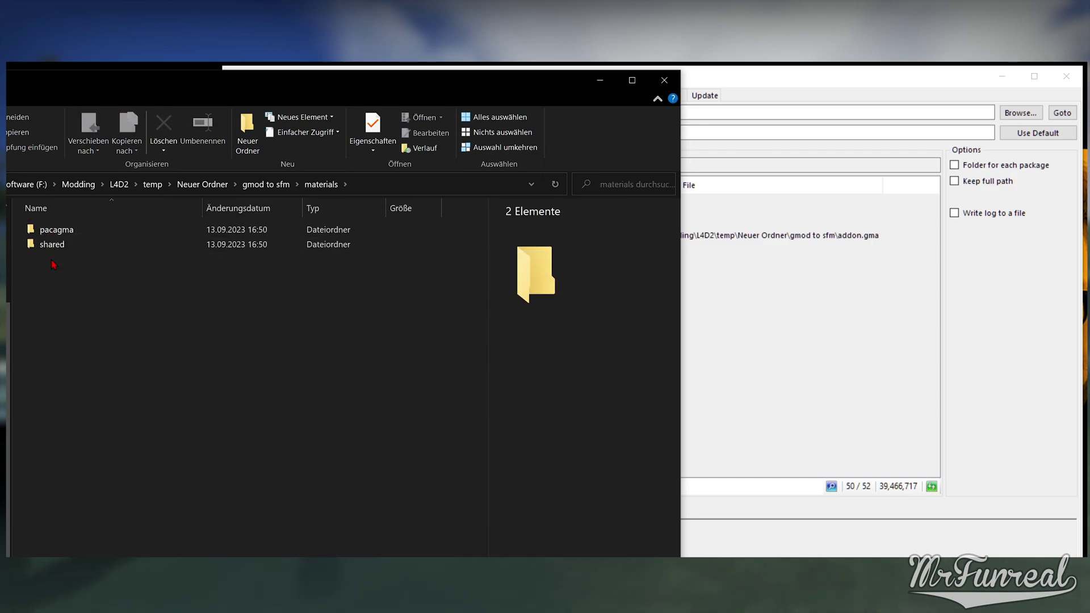
key("alt+Up")
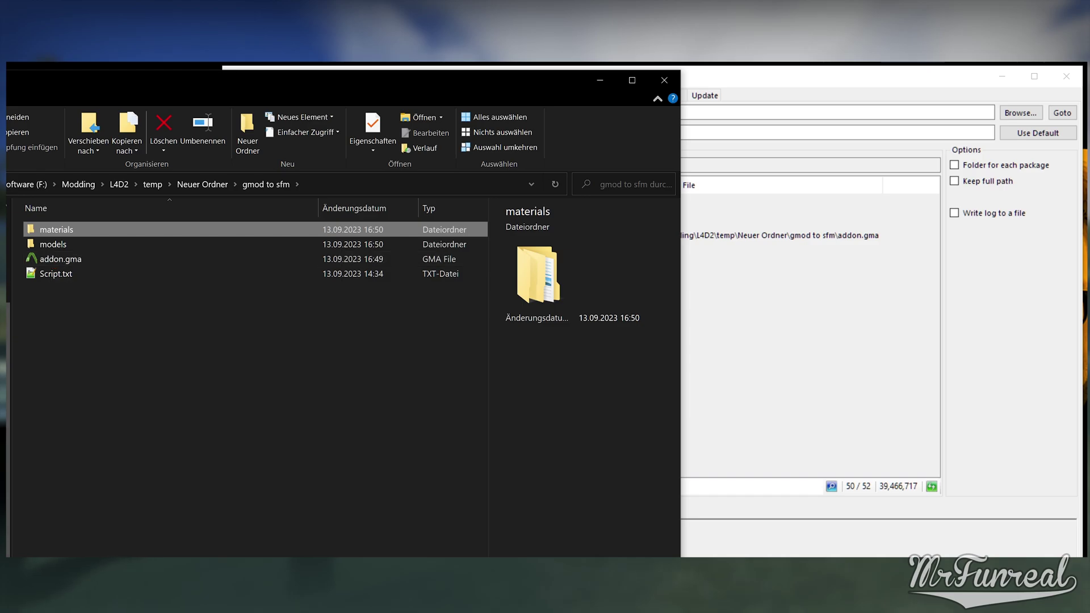
Step: Move the materials folder into SourceFilmmaker's game\usermod folder
key("alt+Tab")
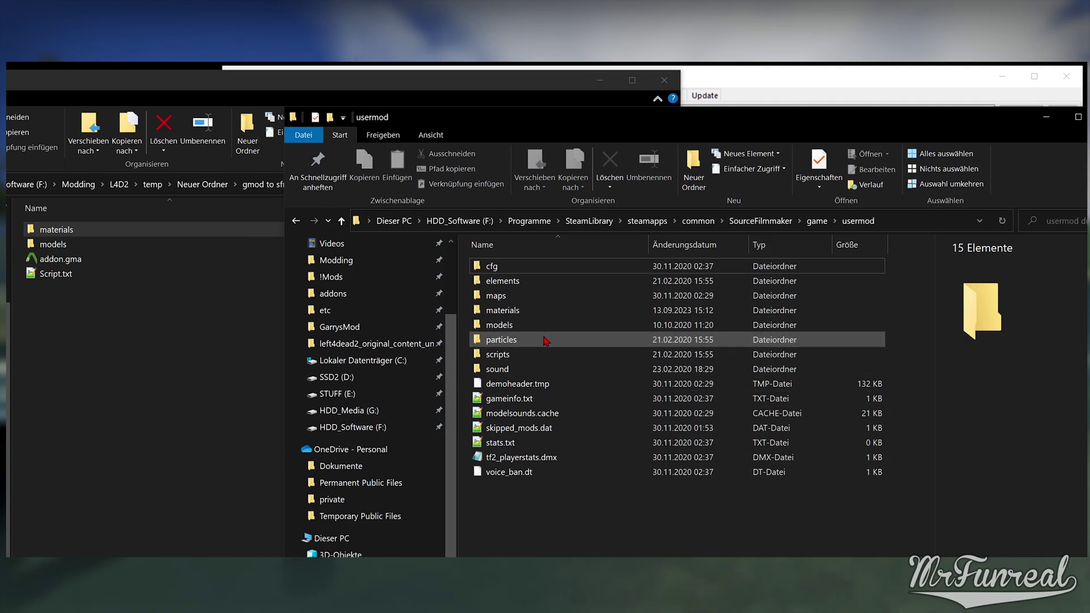
left_click(41, 230)
left_click_drag(43, 232, 649, 552)
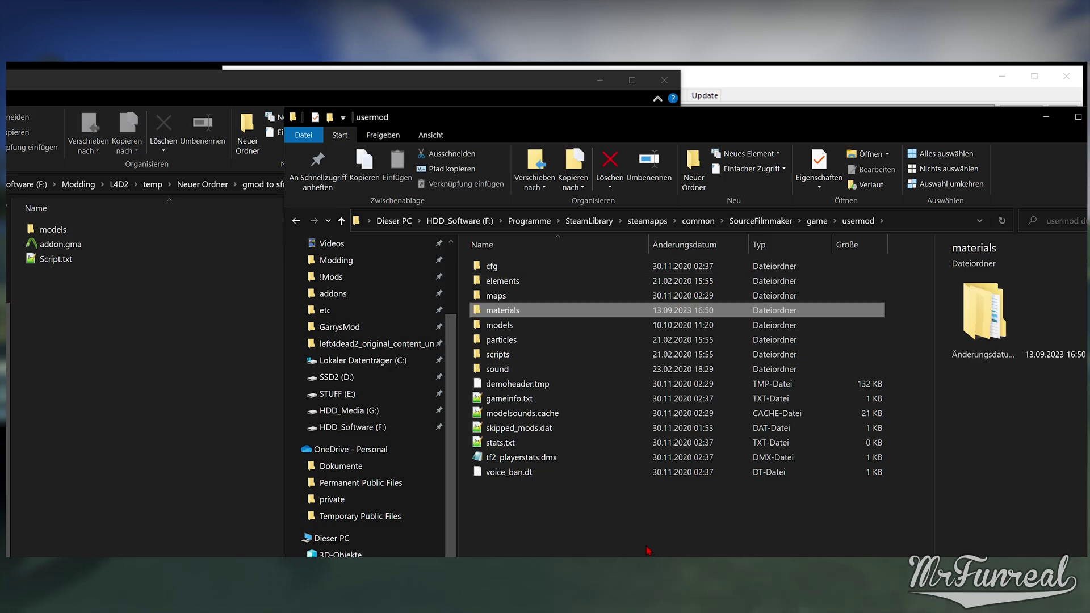
left_click(1046, 117)
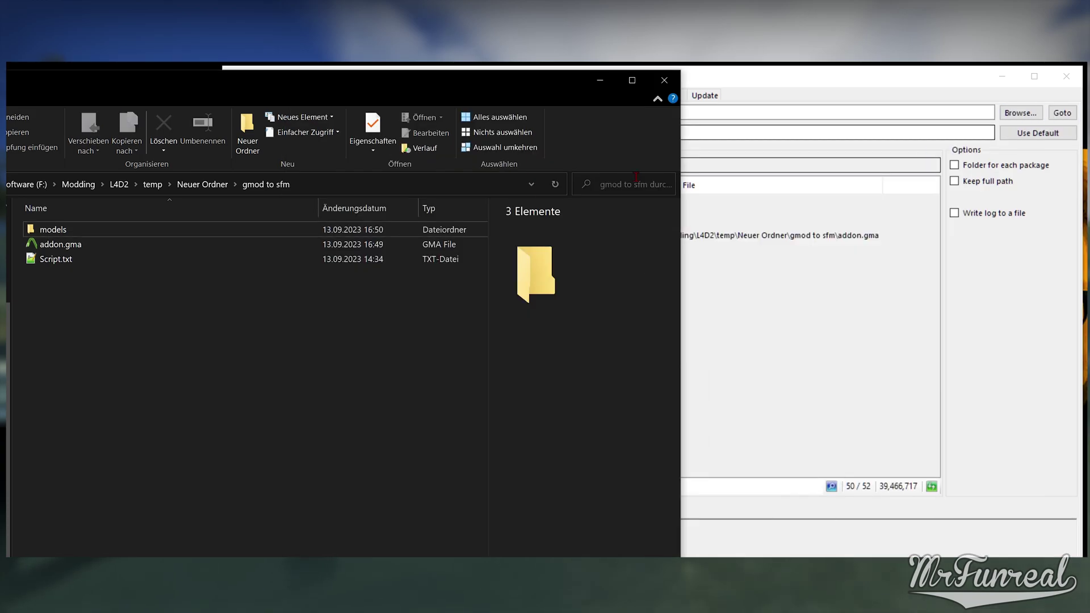
Step: Navigate into models\pacagma\kancolle\yahagi
double_click(73, 232)
double_click(71, 231)
left_click(69, 231)
double_click(66, 231)
double_click(67, 231)
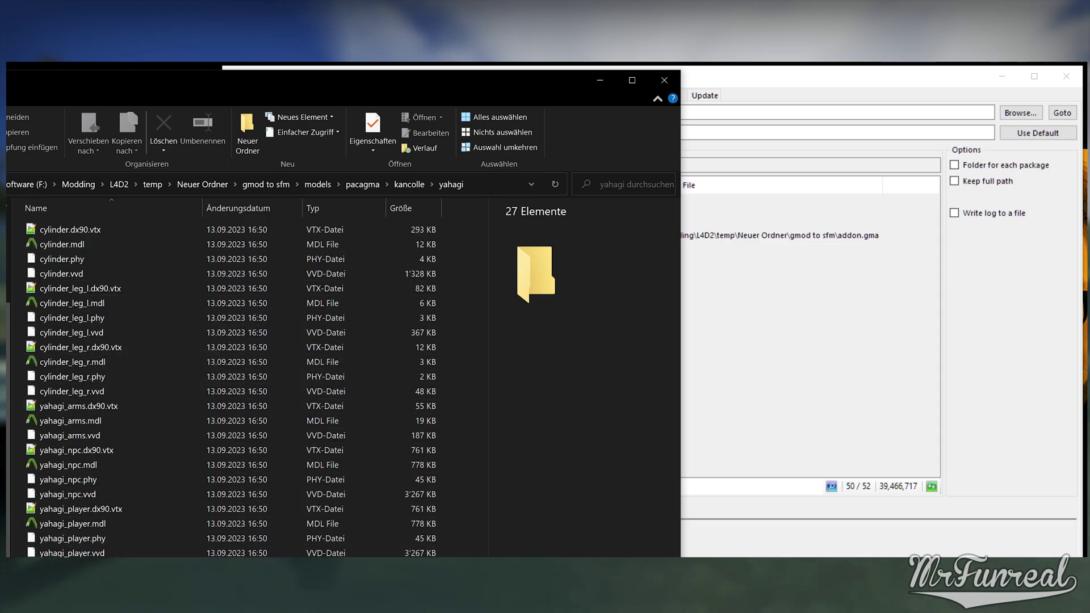
Step: Decompile yahagi_player.mdl in Crowbar and open the resulting Source folder
left_click(69, 528)
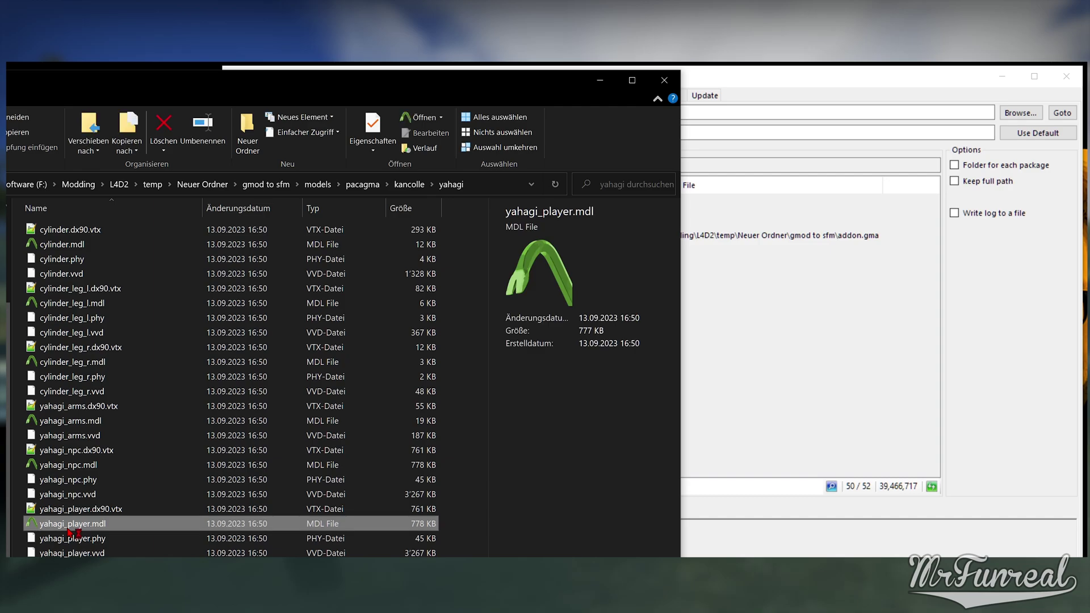
double_click(69, 528)
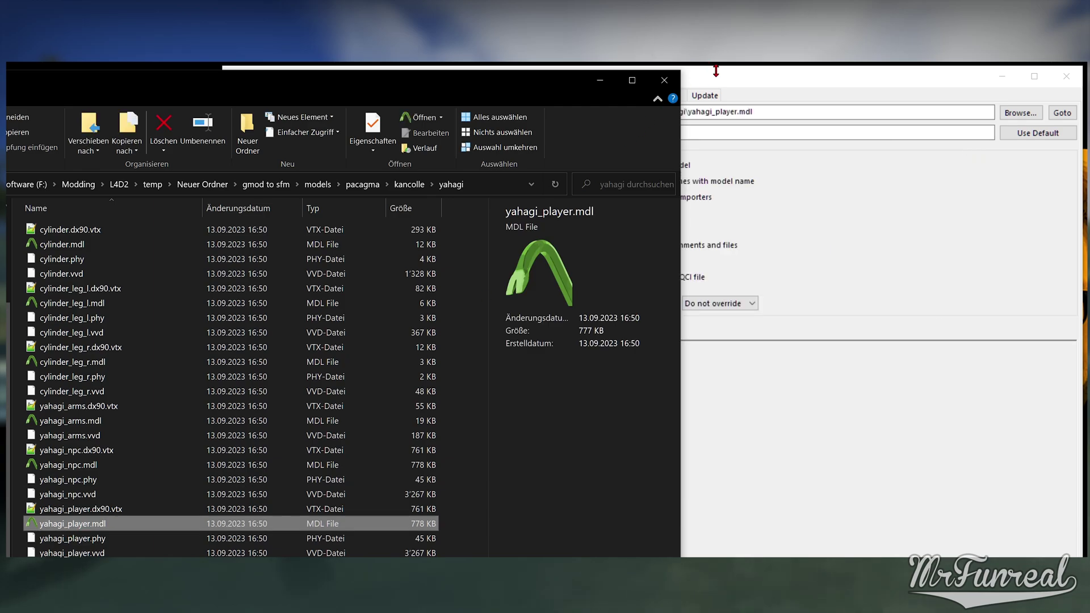
left_click(722, 78)
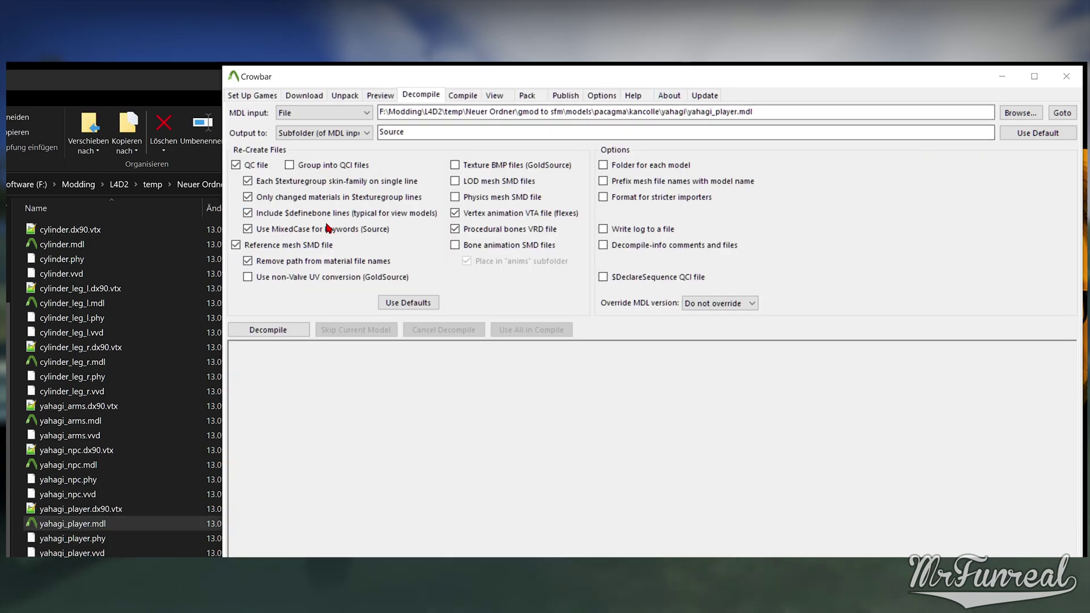
left_click(263, 336)
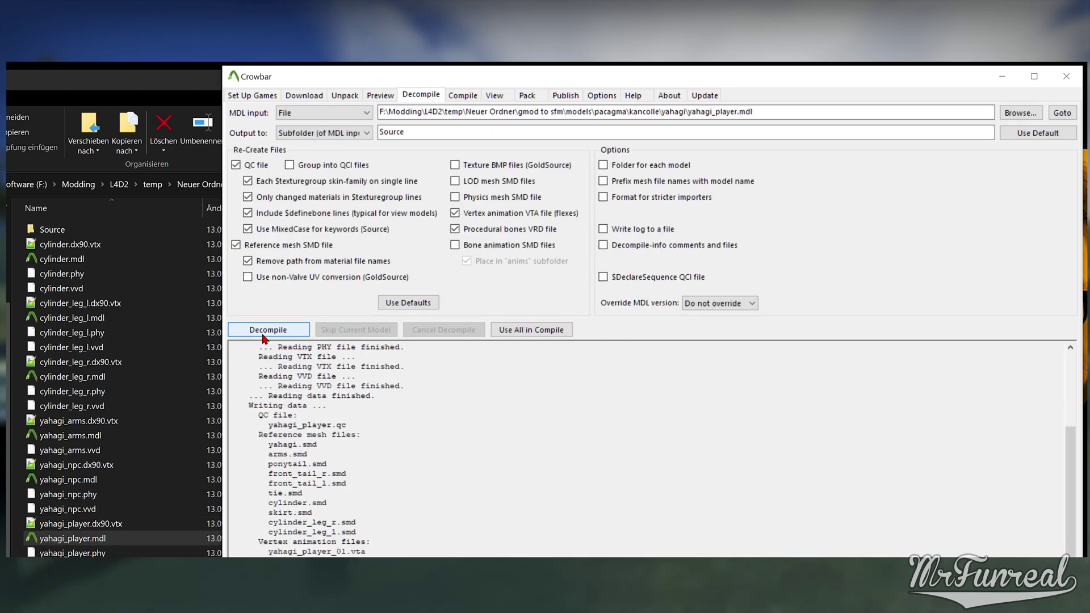
double_click(80, 230)
Step: In yahagi_player.qc, change the model path from pacagma/.../yahagi_player to character/kancolle/yahagi.mdl
double_click(78, 377)
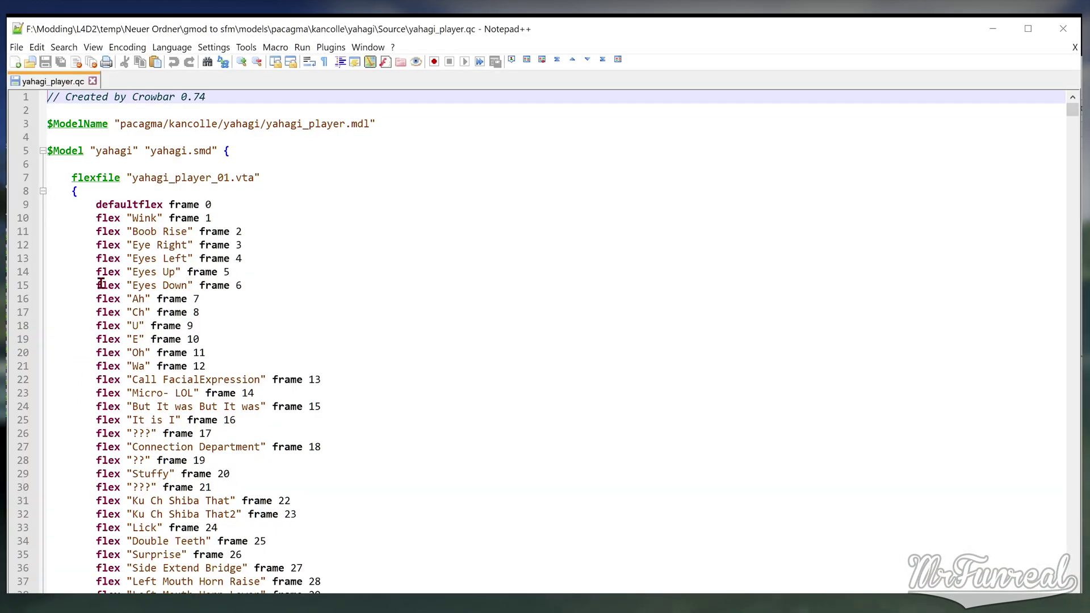
double_click(144, 125)
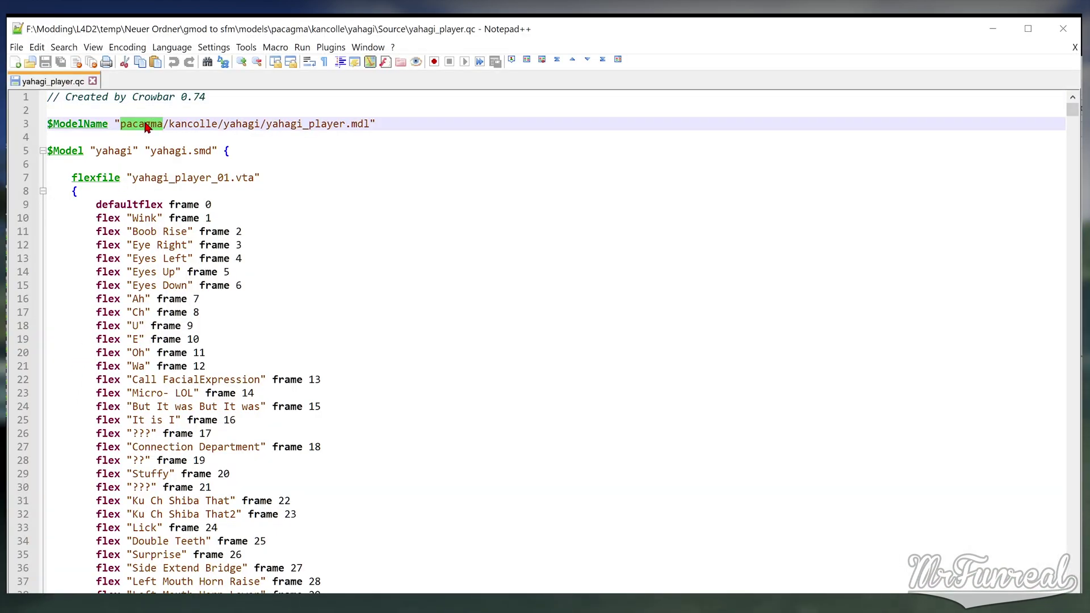
type("character")
double_click(253, 124)
key("BackSpace")
key("BackSpace")
left_click_drag(315, 125, 277, 122)
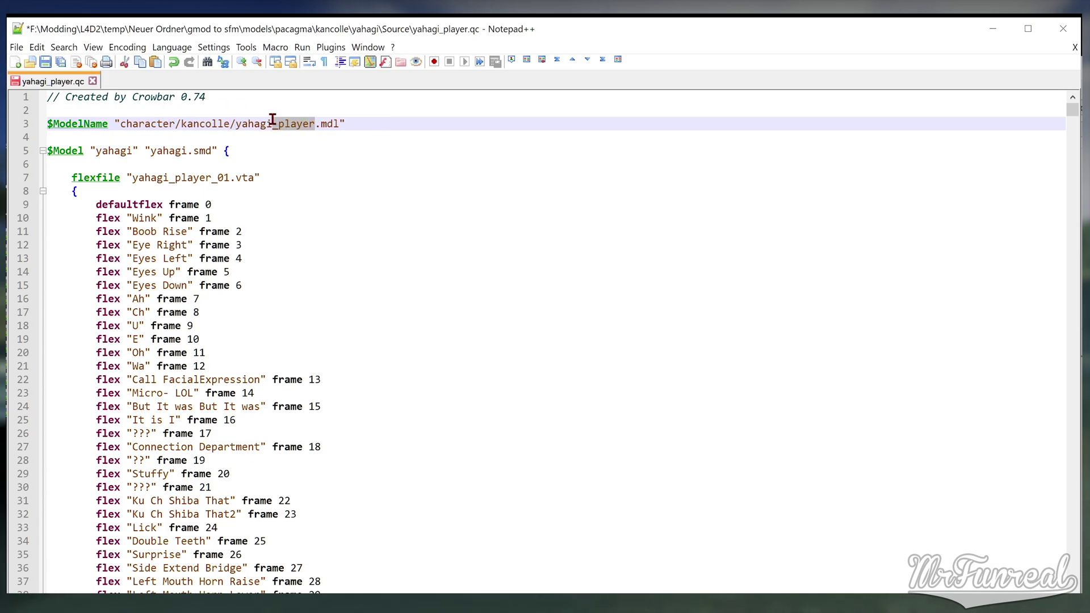
key("BackSpace")
key("BackSpace")
double_click(169, 151)
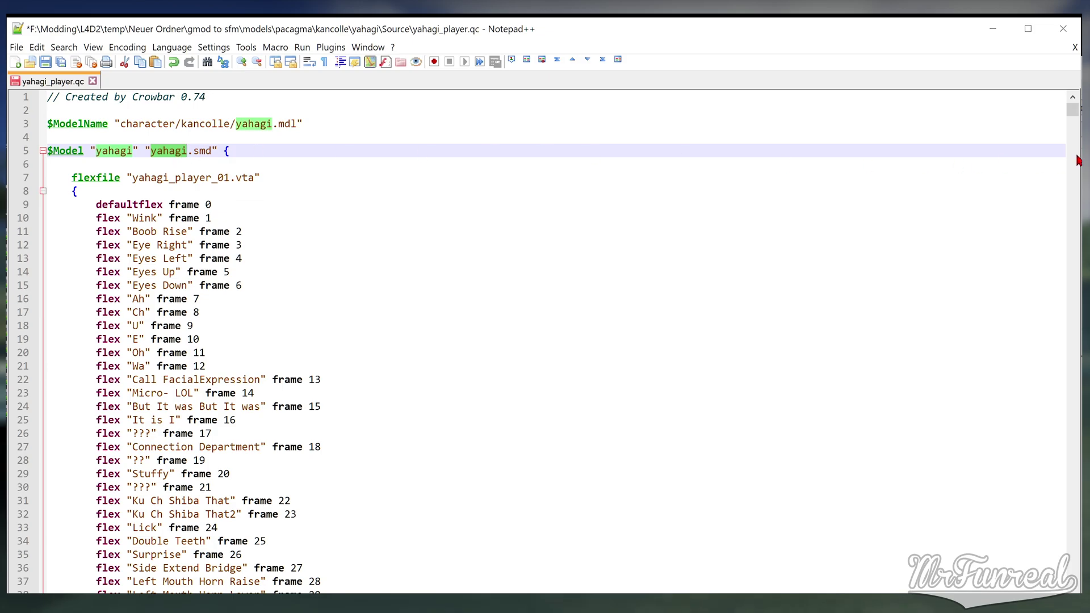
left_click_drag(1072, 111, 1072, 612)
Step: Delete the $CollisionJoints, animation and sequence blocks from line 2092 to the end of the QC
left_click(78, 496)
scroll(78, 495, "up", 16)
scroll(79, 496, "up", 20)
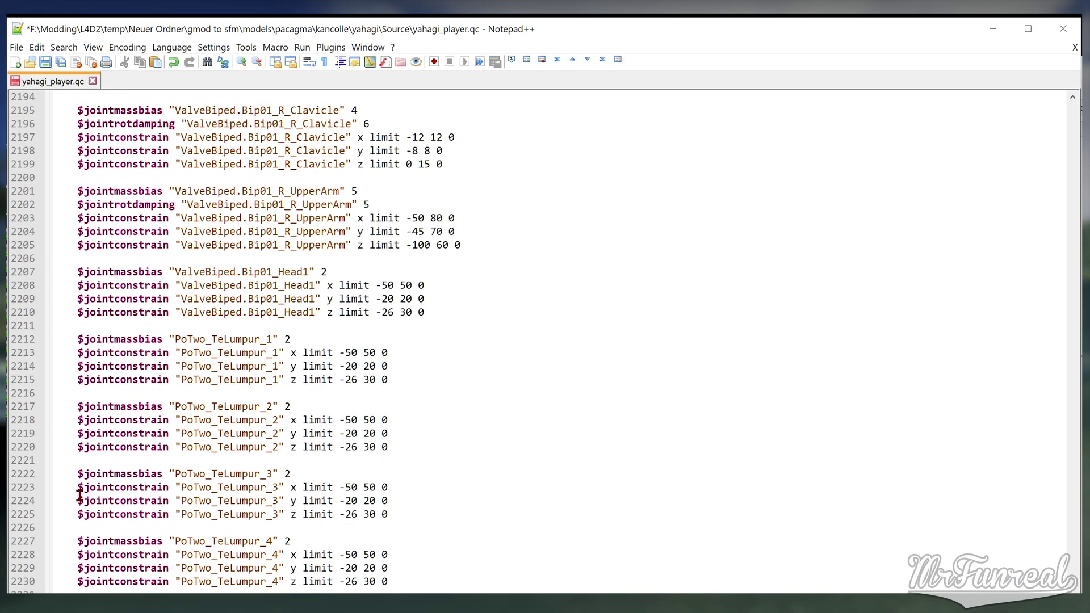
scroll(79, 496, "up", 18)
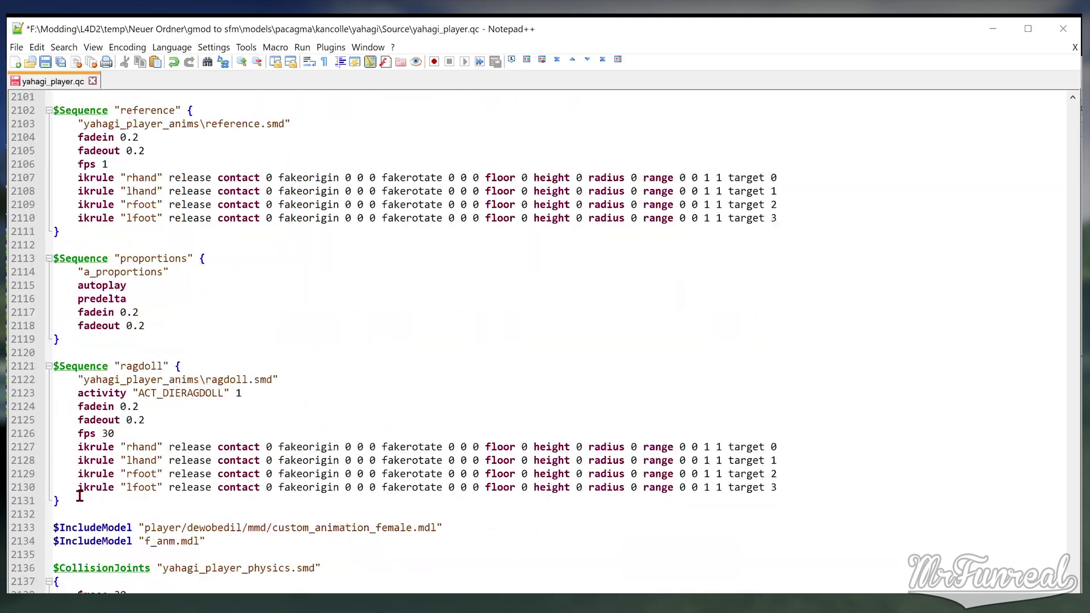
scroll(74, 497, "down", 2)
left_click(72, 515, "shift")
key("Delete")
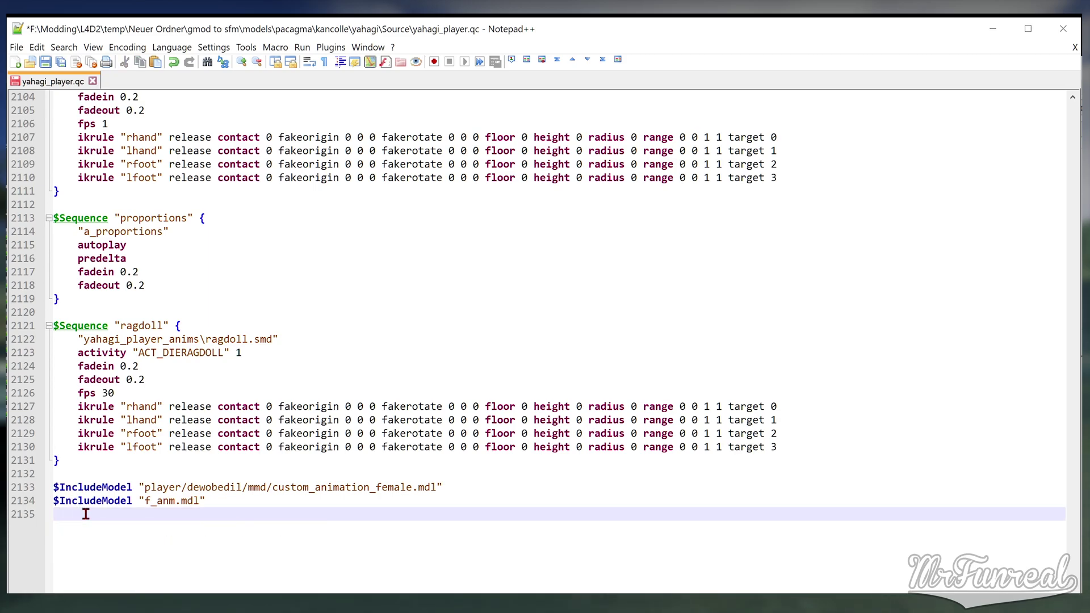
scroll(85, 514, "up", 9)
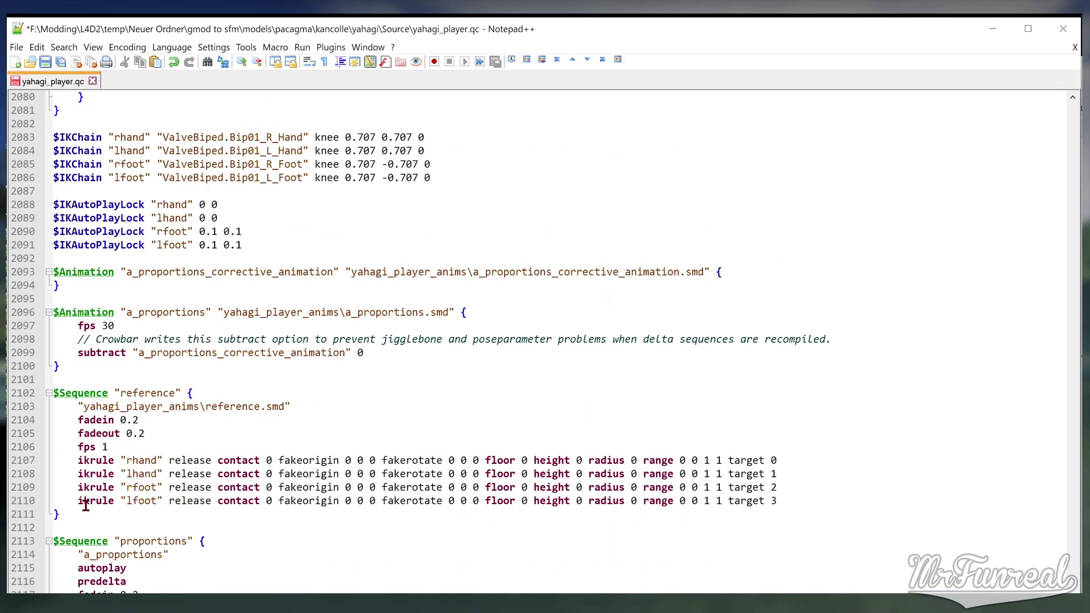
left_click(61, 305, "shift")
key("Delete")
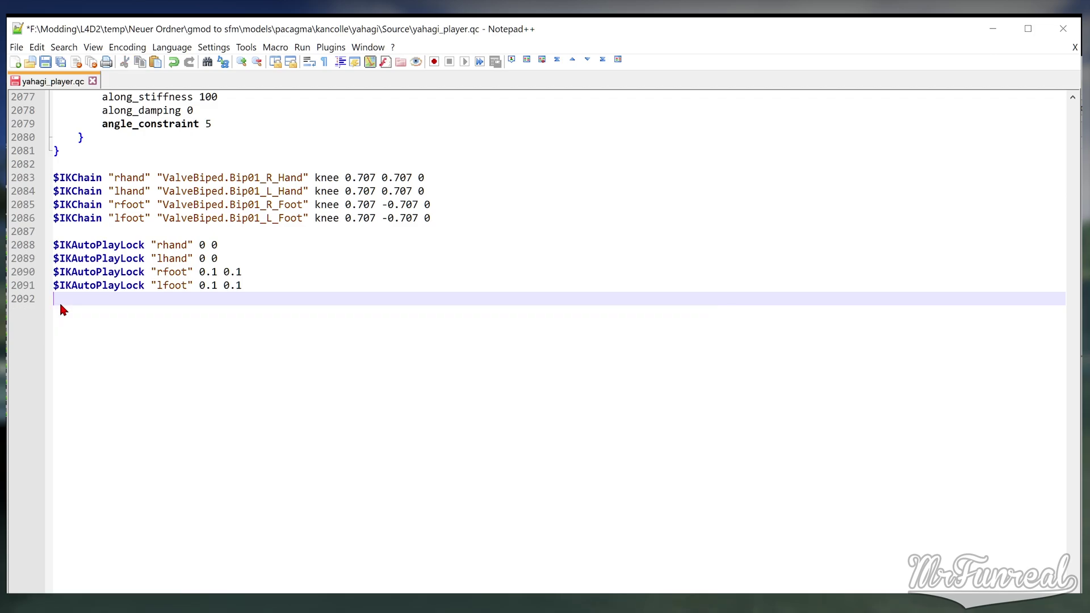
Step: Add the line '$sequence idle yahagi' and save the QC file
key("Return")
type("$sequence idle yahagi")
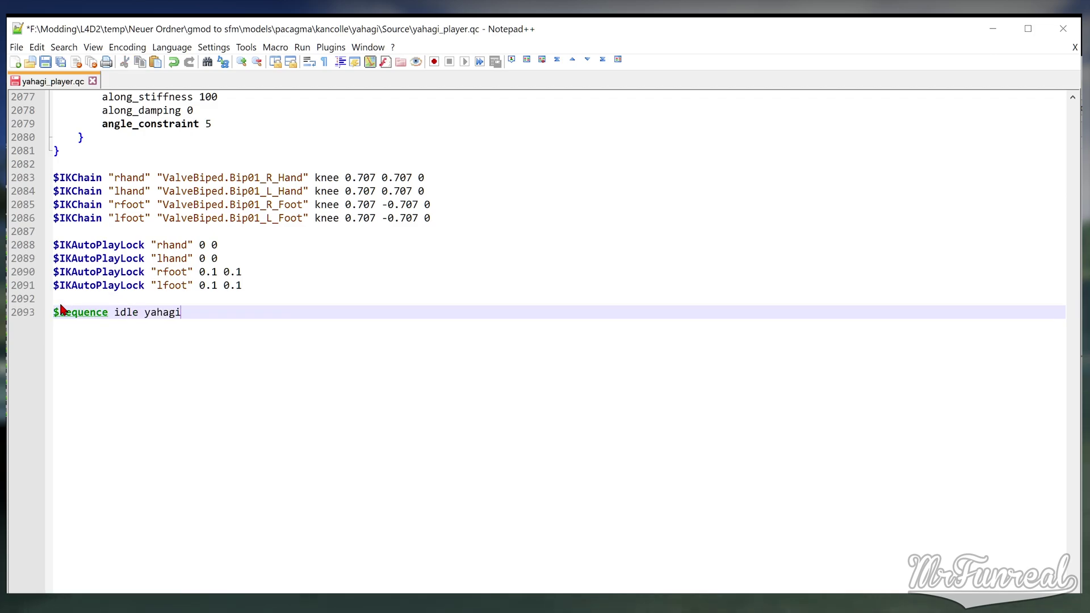
key("ctrl+s")
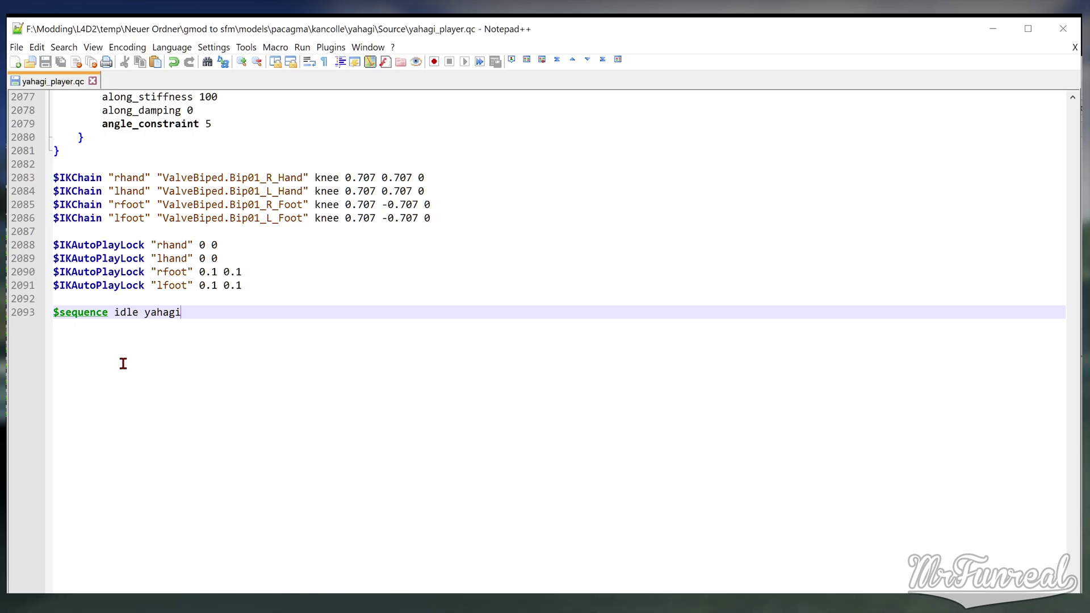
Step: Show Crowbar's Source Filmmaker - MODS setup, highlighting the GameInfo.txt, model compiler and viewer paths
key("alt+Tab")
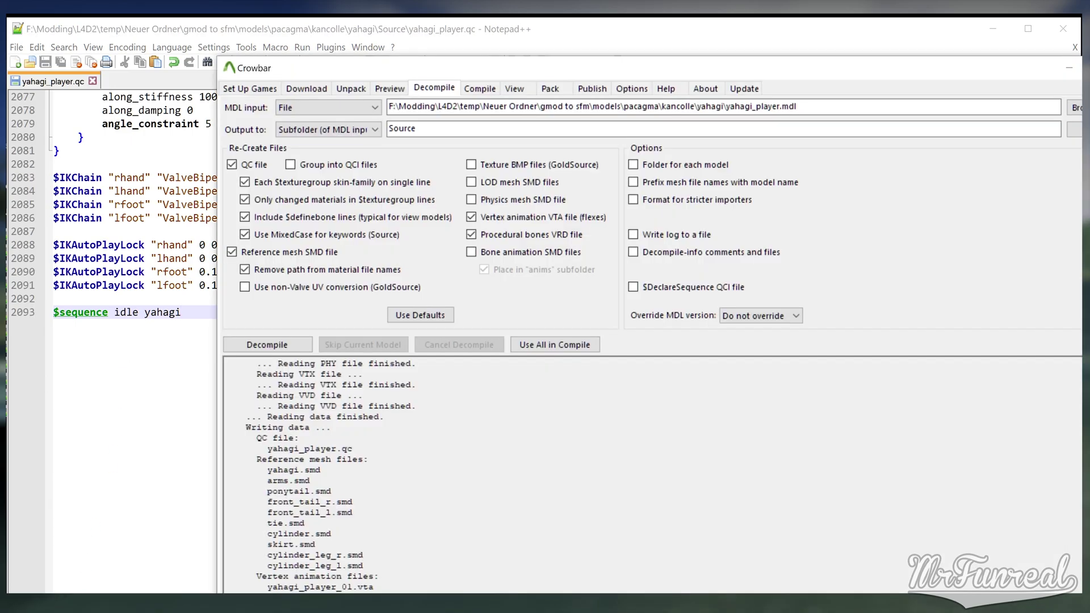
left_click(243, 89)
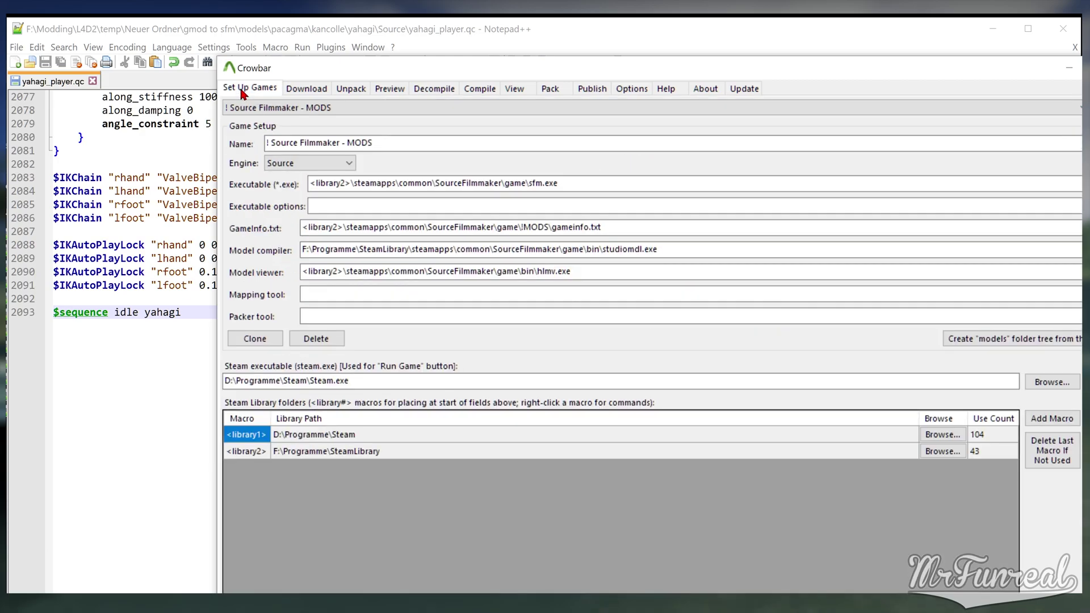
double_click(320, 183)
left_click_drag(306, 229, 759, 233)
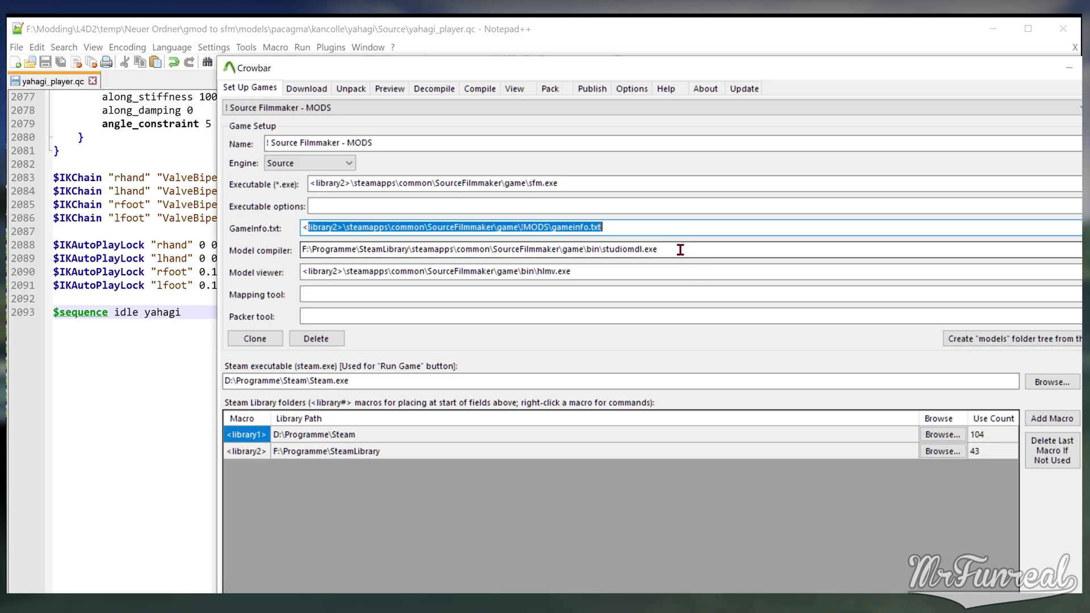
left_click_drag(682, 246, 844, 275)
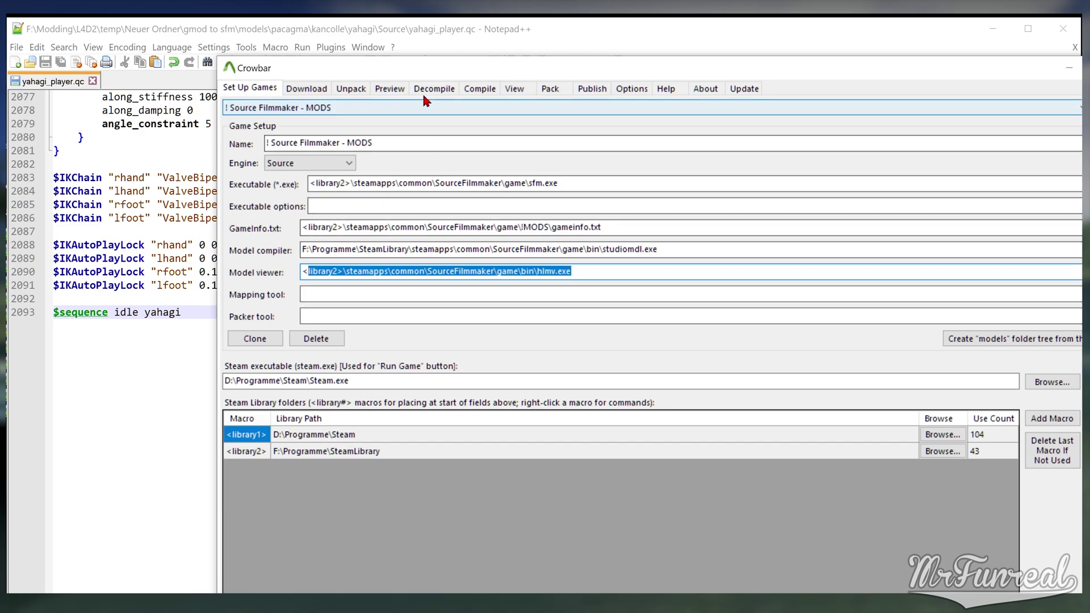
Step: Compile yahagi_player.qc for Source Filmmaker - MODS, which fails with 'Too many flex controllers, max 128'
left_click(474, 90)
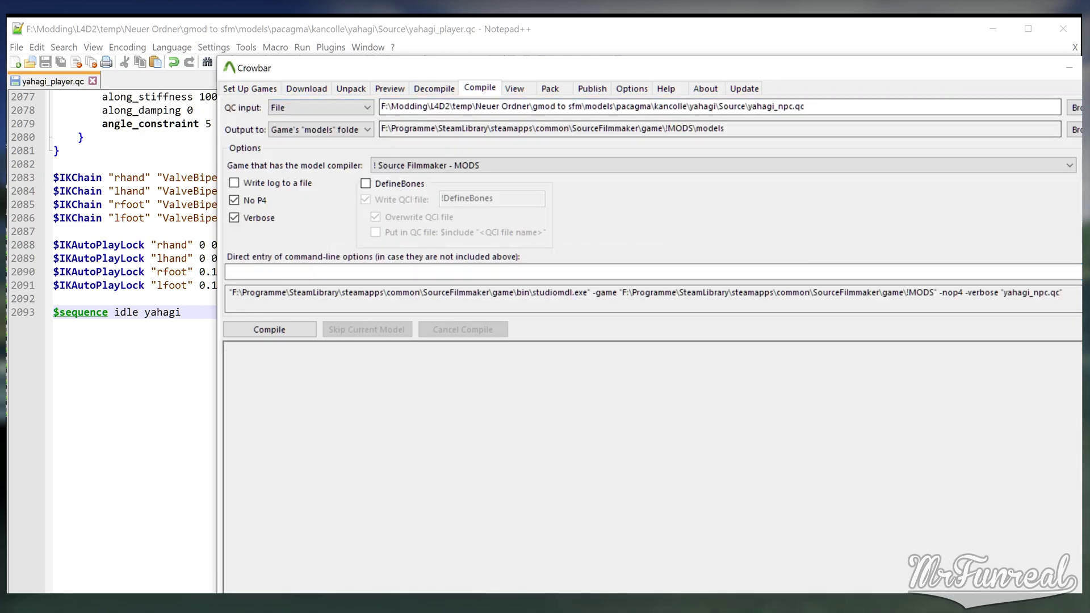
left_click(4, 329)
left_click_drag(44, 396, 810, 233)
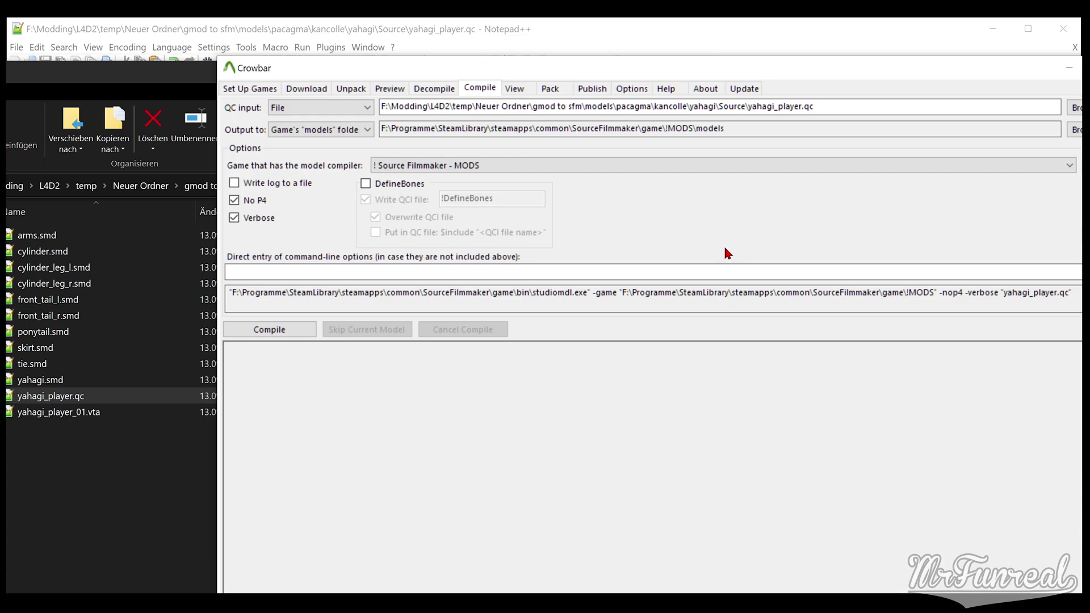
left_click(257, 329)
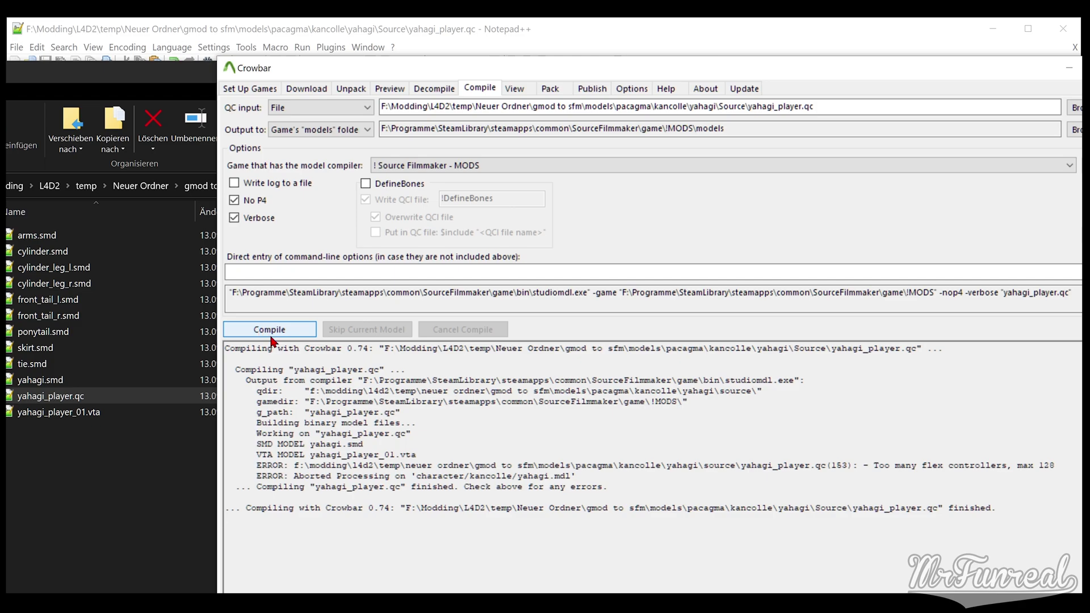
Step: Highlight the flex controller error and point out problem flex names like Boob Rise, ??? and Close><
left_click_drag(855, 476, 881, 457)
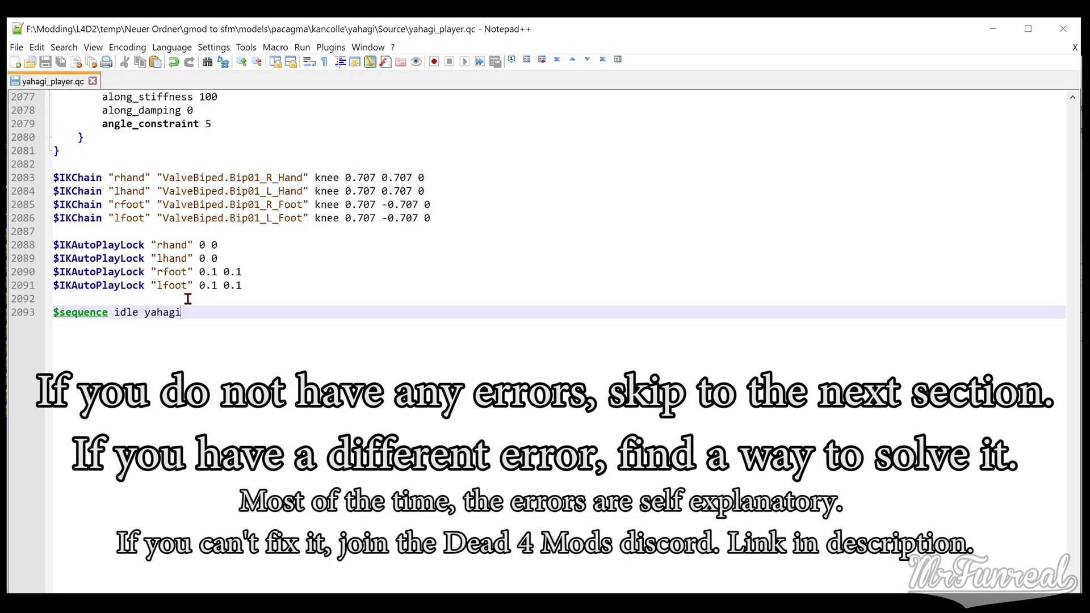
scroll(188, 298, "up", 20)
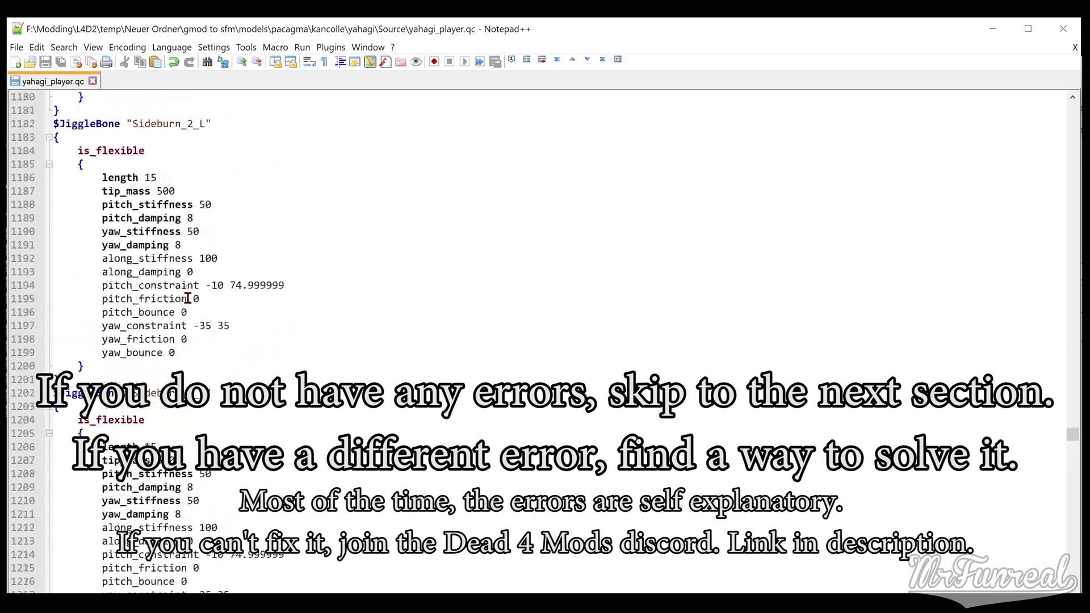
scroll(188, 298, "up", 20)
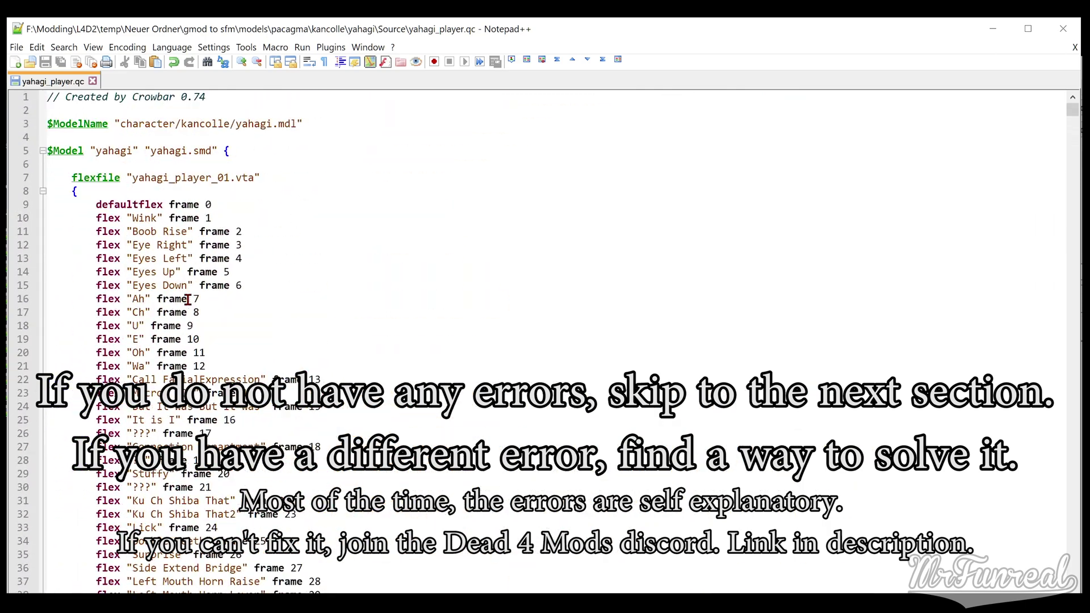
scroll(188, 298, "down", 1)
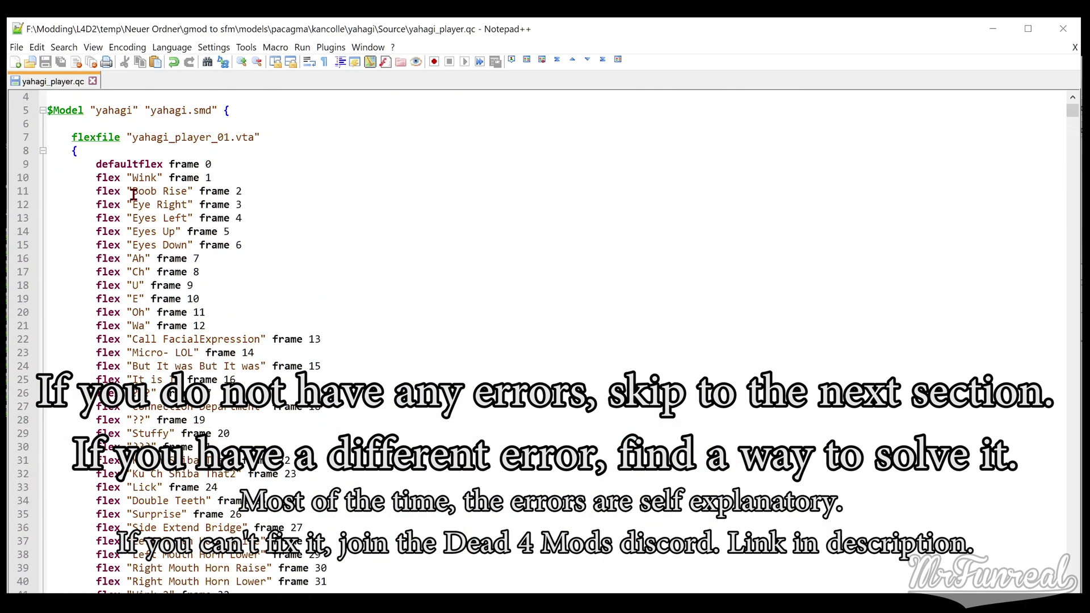
left_click_drag(133, 195, 187, 199)
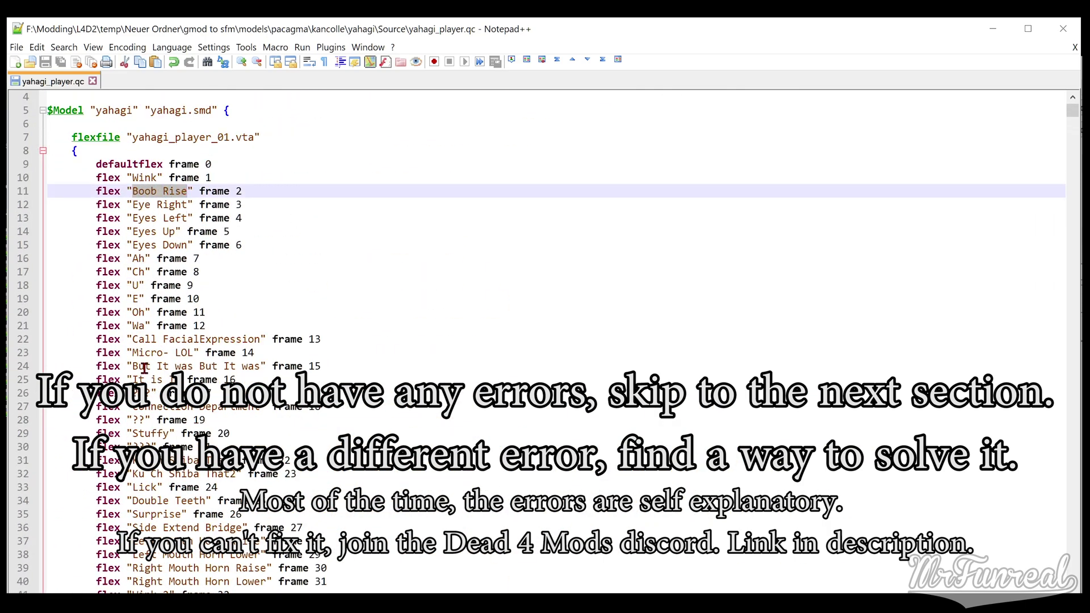
left_click_drag(134, 393, 148, 393)
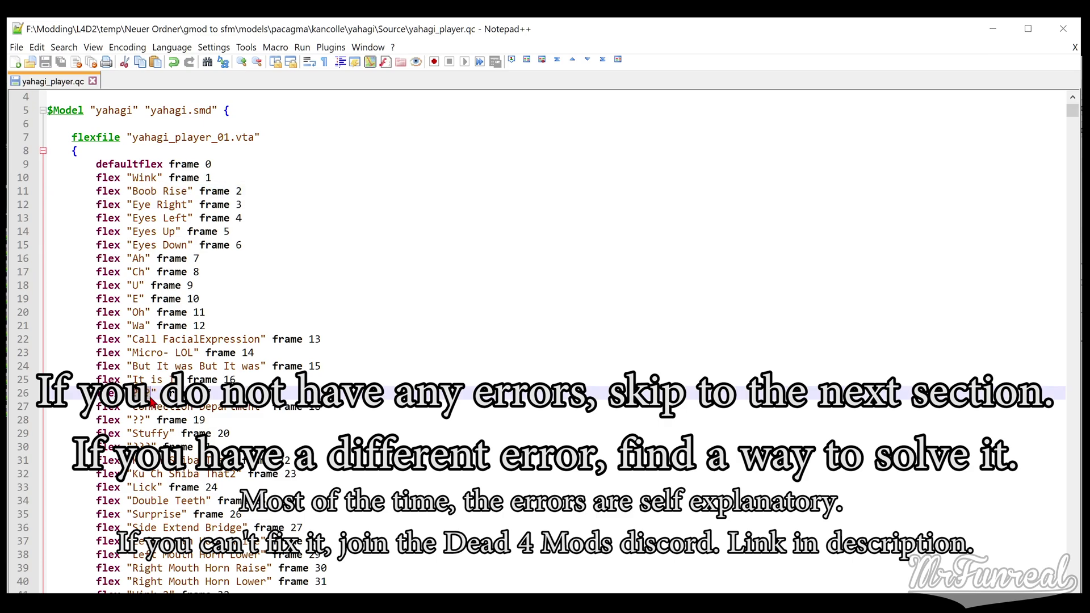
scroll(152, 400, "down", 5)
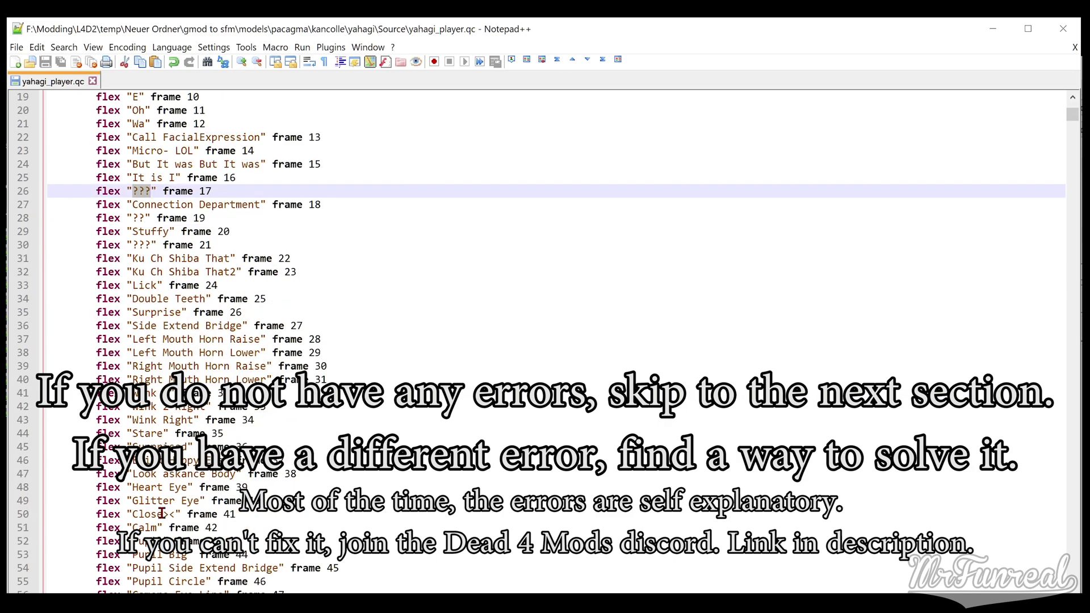
double_click(173, 514)
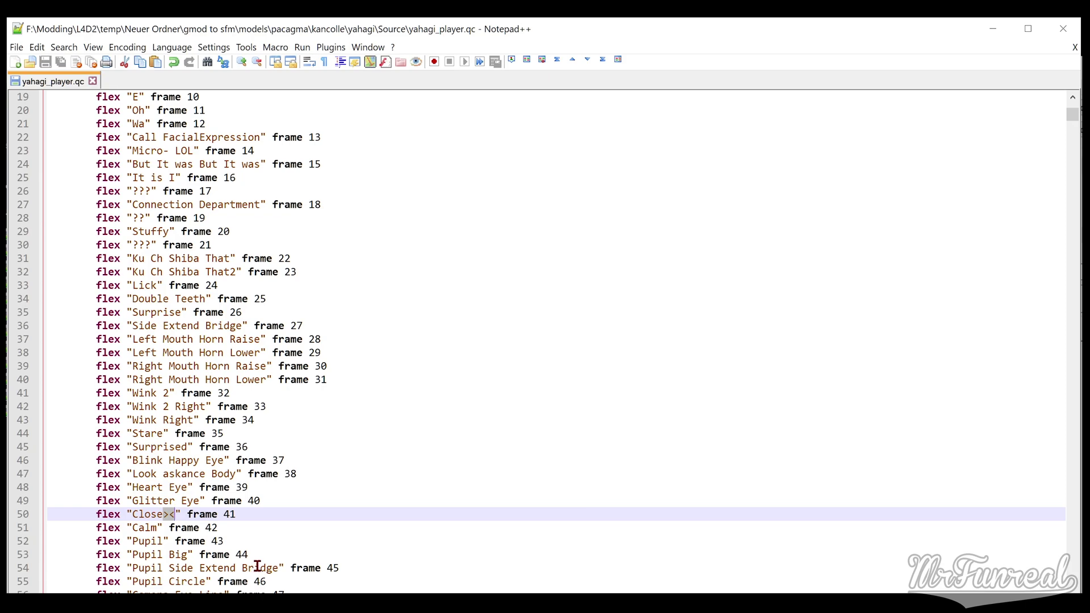
scroll(257, 566, "up", 6)
Step: Select the flex block through %Blink = Blink and paste it into a new document
left_click(49, 177)
scroll(51, 181, "down", 16)
scroll(51, 180, "down", 20)
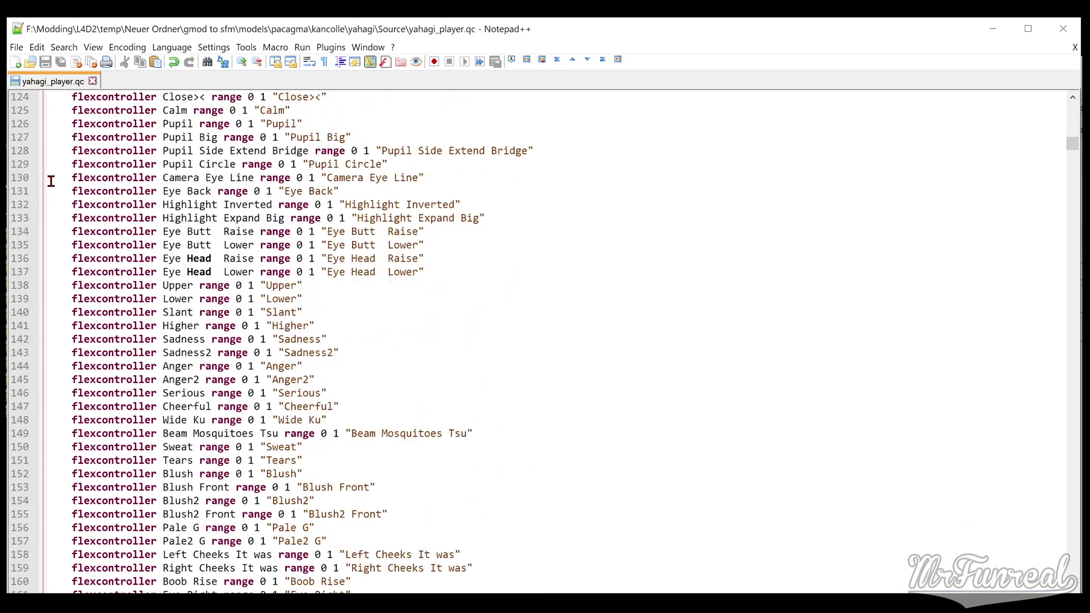
scroll(58, 184, "down", 6)
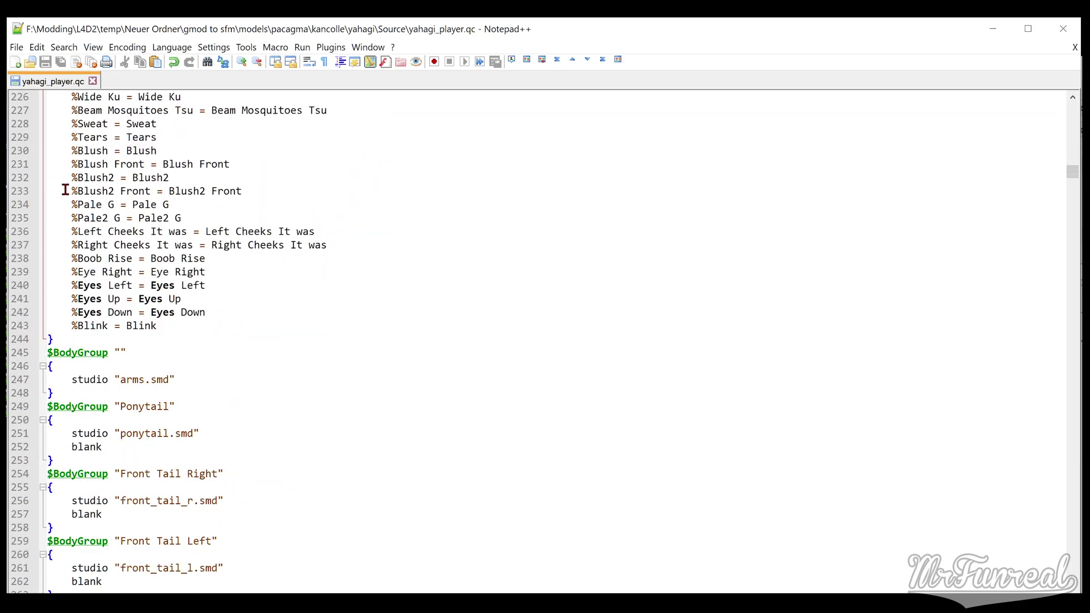
left_click(188, 323, "shift")
left_click(16, 47)
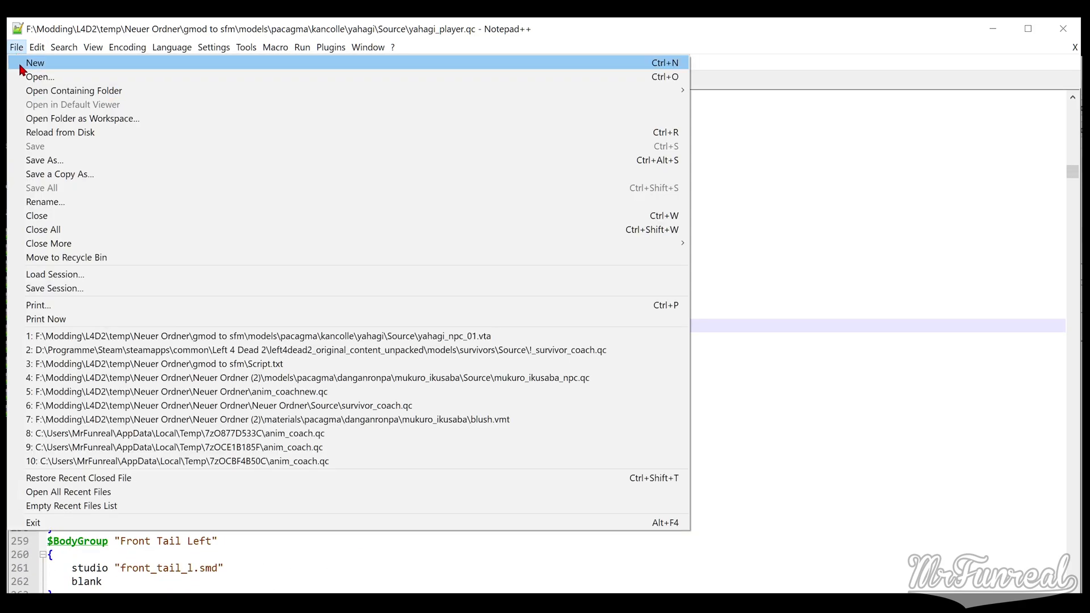
left_click(34, 65)
key("ctrl+v")
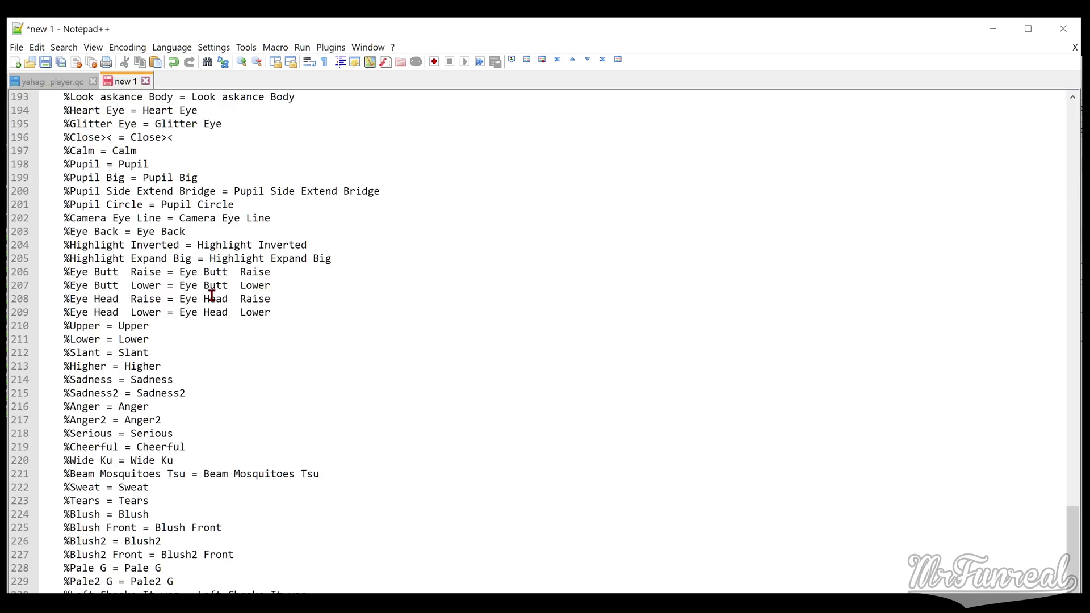
scroll(224, 343, "up", 20)
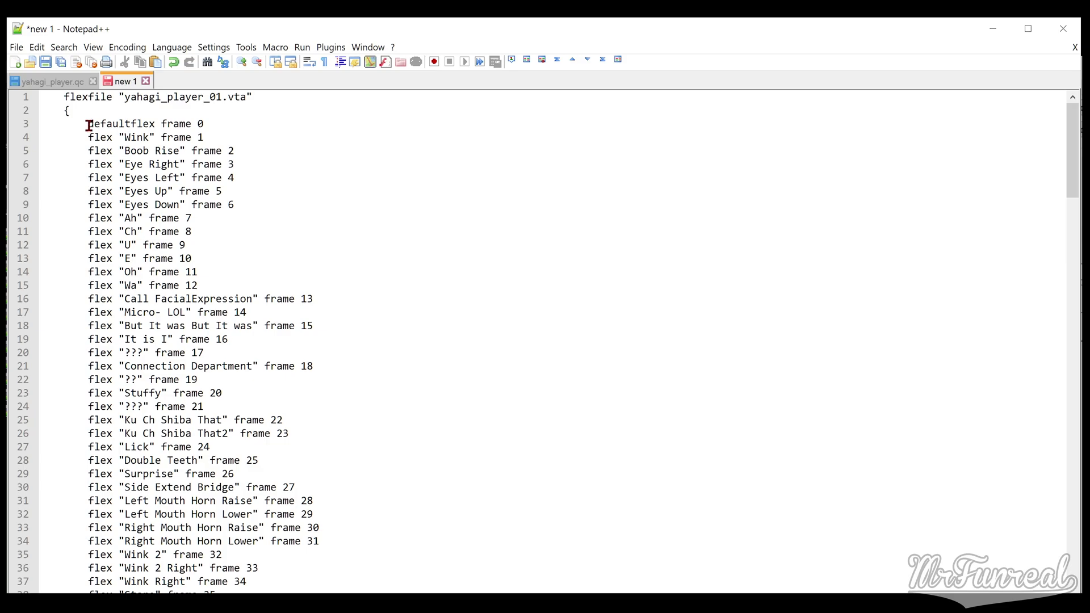
Step: Replace all spaces in the flex names with underscores using Find and Replace
left_click(89, 125)
key("ctrl+f")
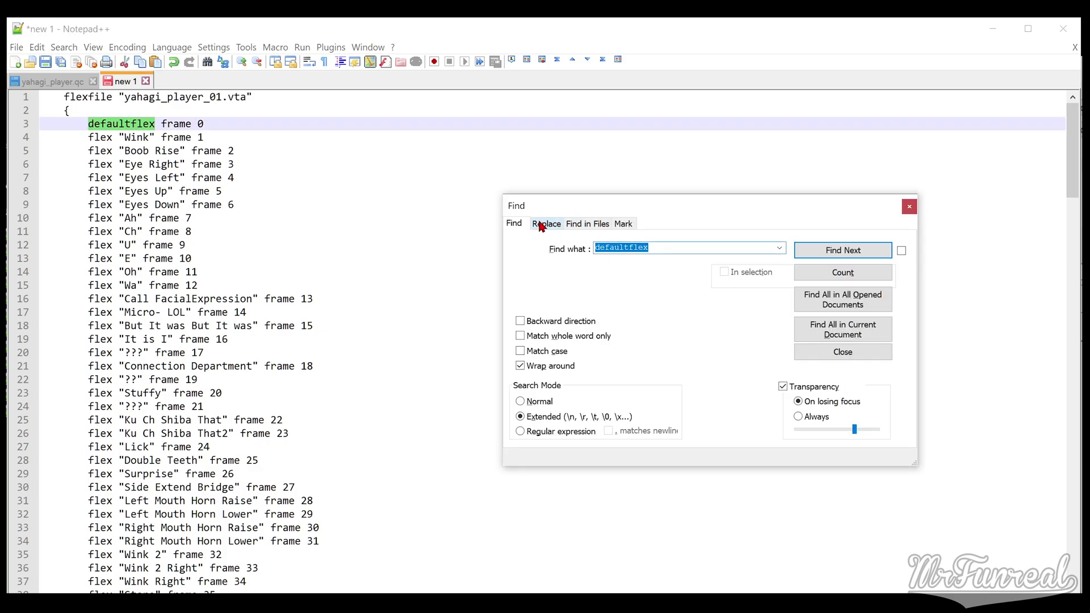
left_click(545, 224)
key("BackSpace")
left_click(656, 269)
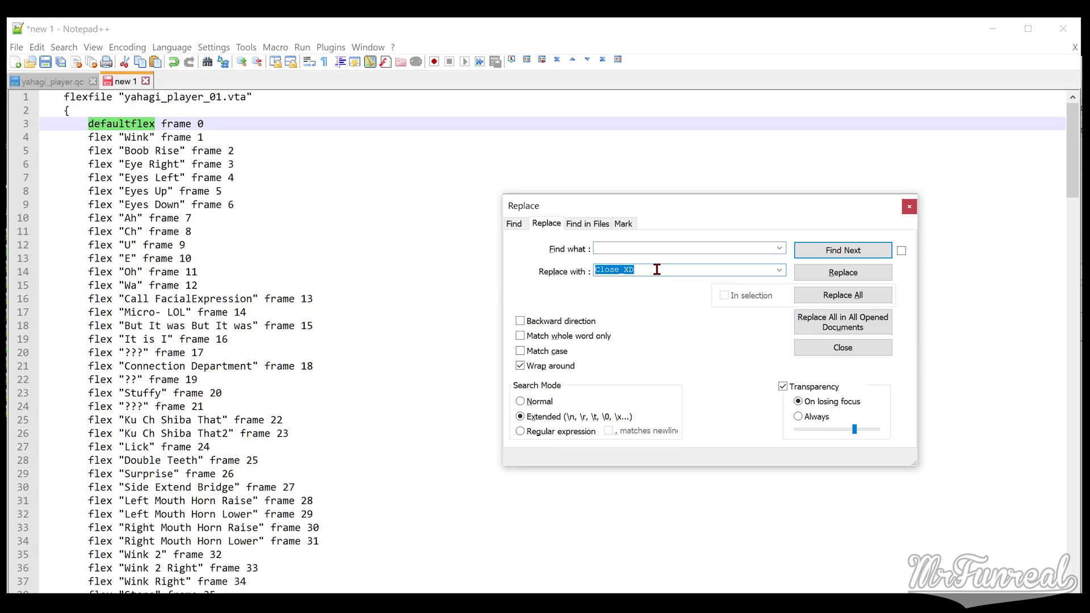
key("BackSpace")
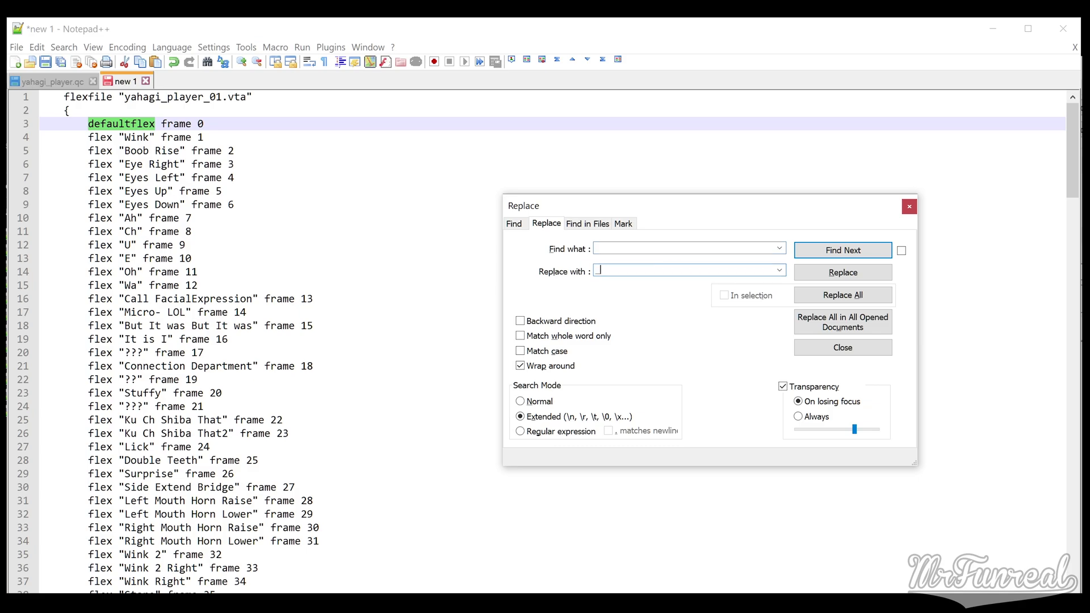
left_click(837, 300)
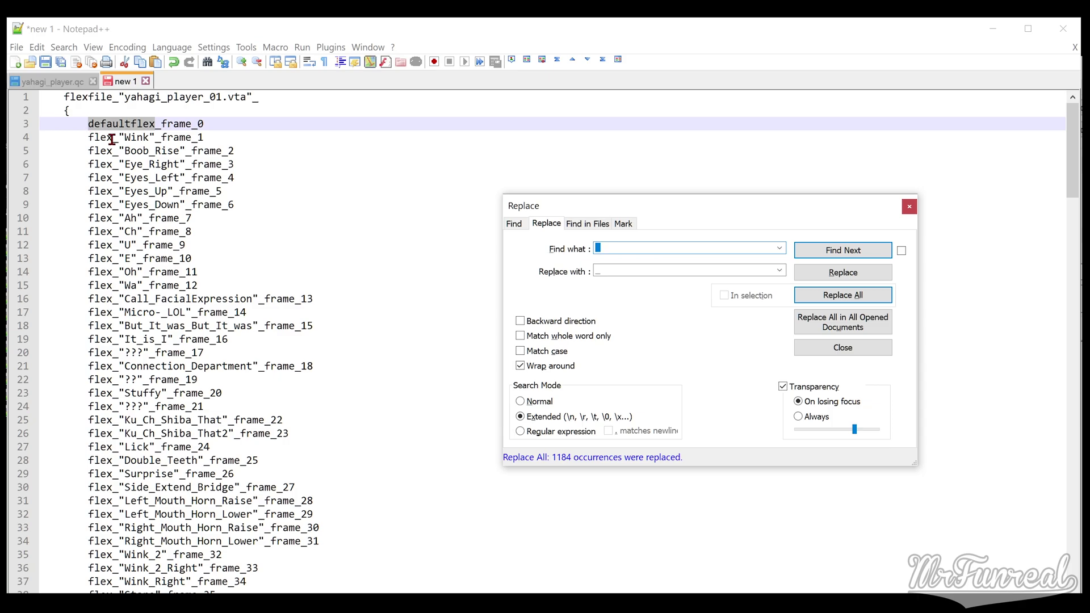
Step: Undo the replacement and recompile yahagi.mdl in Crowbar, now without errors
left_click(112, 140)
key("ctrl+z")
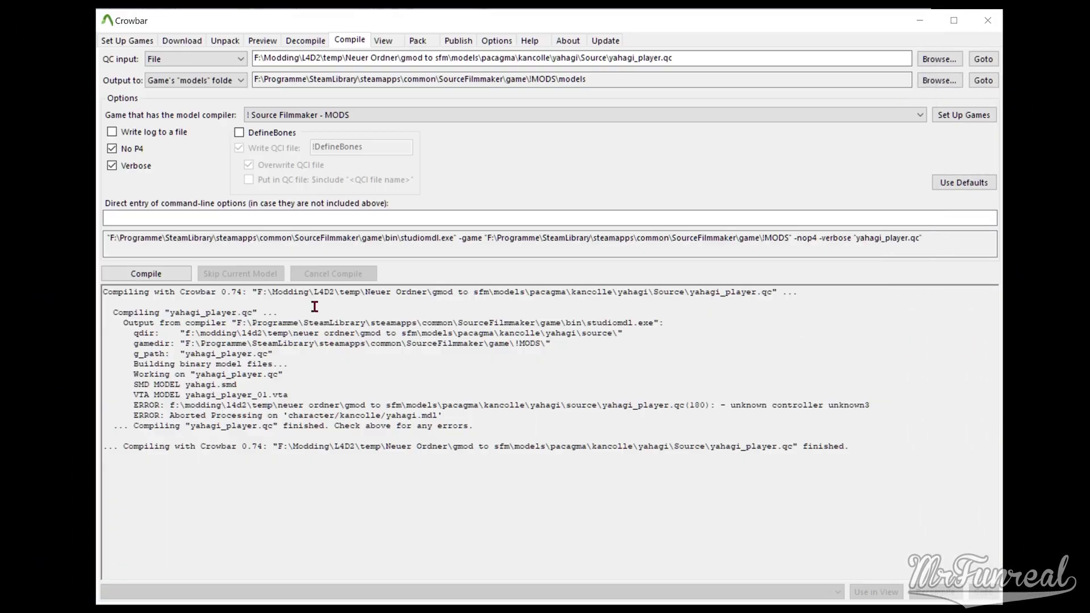
left_click(167, 277)
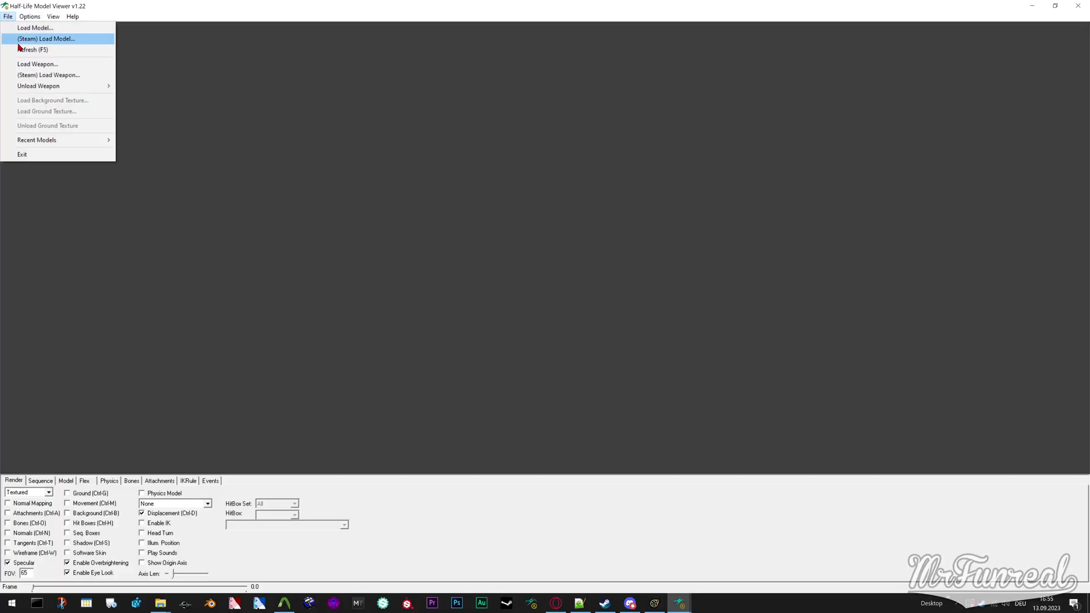
Step: Load models/character/kancolle/yahagi.mdl into Half-Life Model Viewer
left_click(22, 38)
left_click(606, 299)
double_click(706, 273)
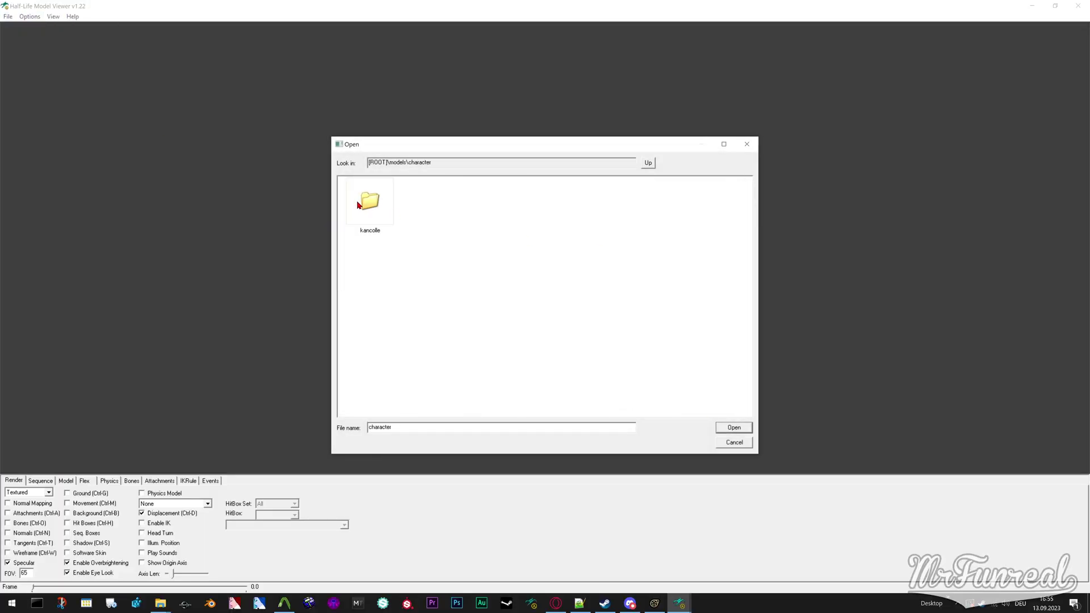
double_click(359, 205)
double_click(370, 203)
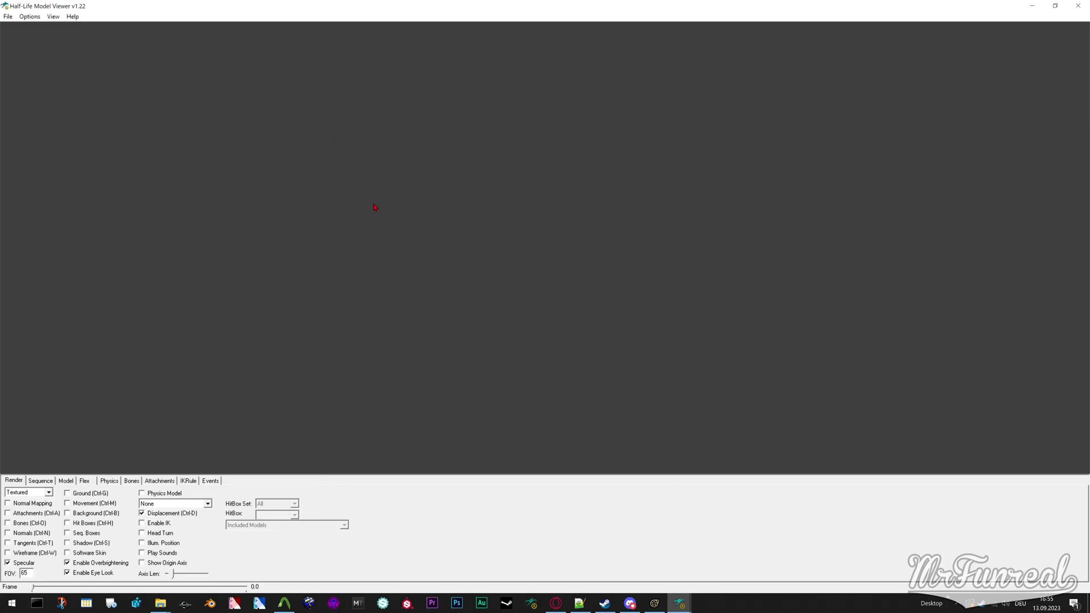
Step: Keep the idle sequence and frame Yahagi's face close up from the front
right_click_drag(551, 193, 552, 244)
left_click_drag(552, 244, 523, 247)
left_click(41, 482)
left_click(39, 493)
left_click(40, 502)
left_click_drag(417, 341, 458, 345)
right_click_drag(466, 335, 493, 267)
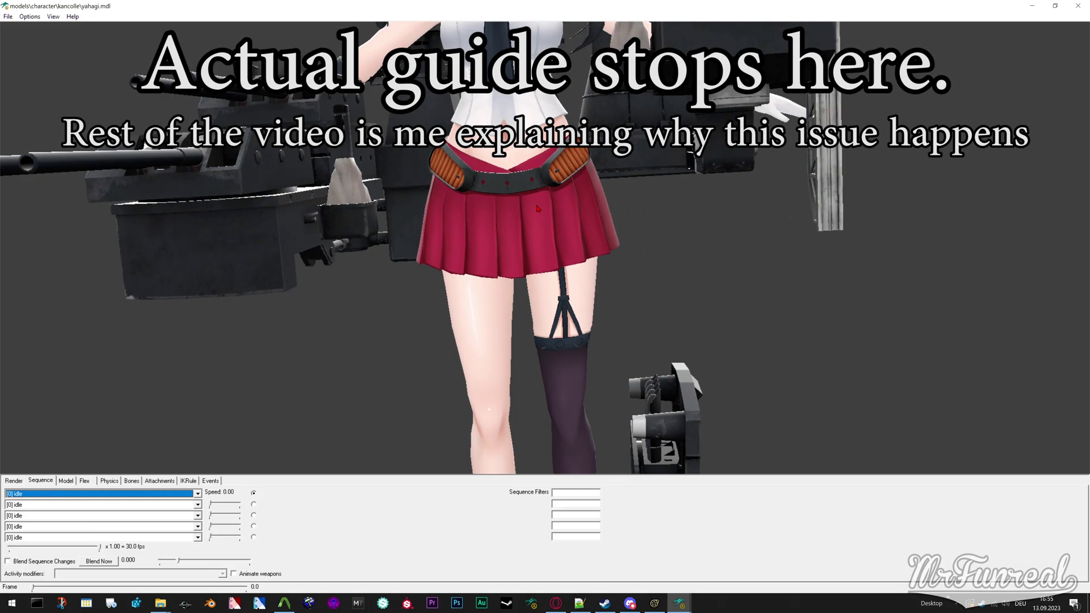
middle_click_drag(500, 256, 533, 321)
scroll(533, 319, "up", 4)
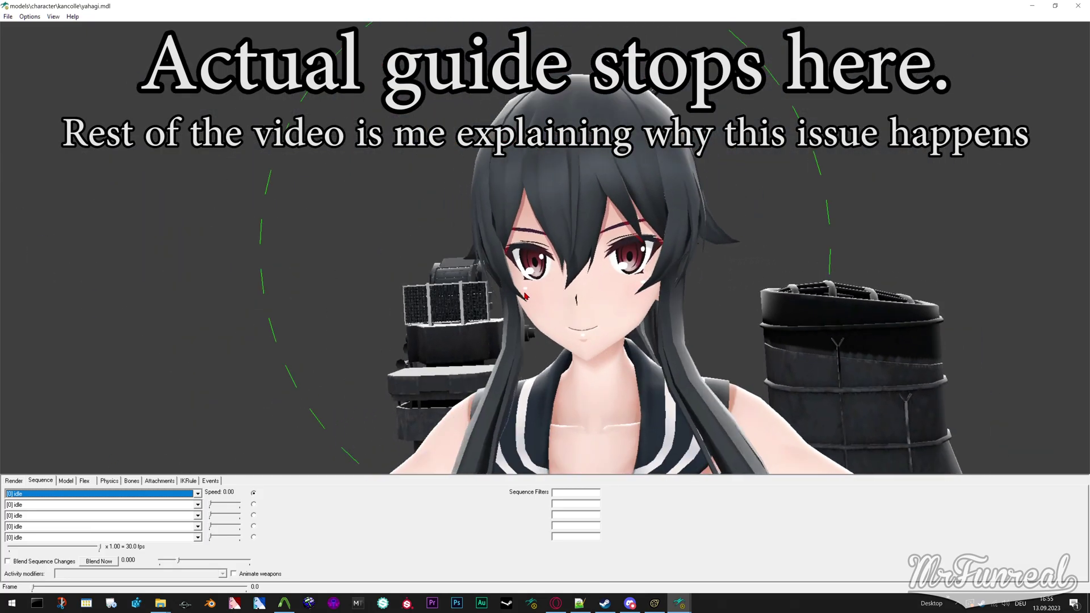
Step: Randomise the facial flex sliders four times, then reset all flexes to zero
left_click(84, 481)
left_click(73, 573)
left_click(73, 573)
left_click(73, 573)
left_click(74, 572)
left_click(122, 573)
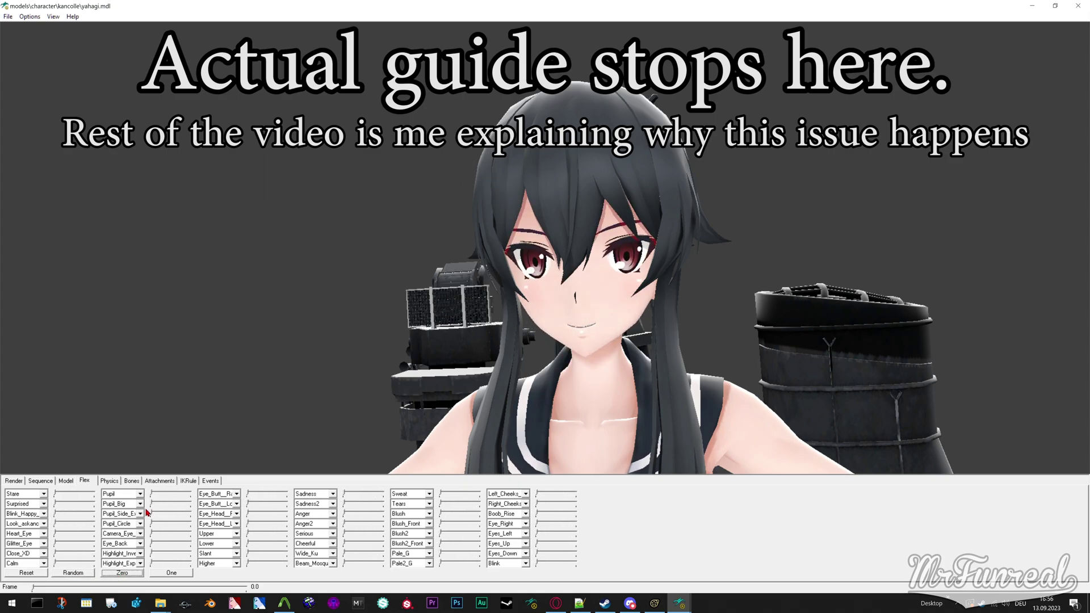
Step: Test the Stare, Blush2_Front, Eyes_Up, Cheerful, Highlight_Inve and Highlight_Exp flexes
left_click_drag(55, 495, 23, 496)
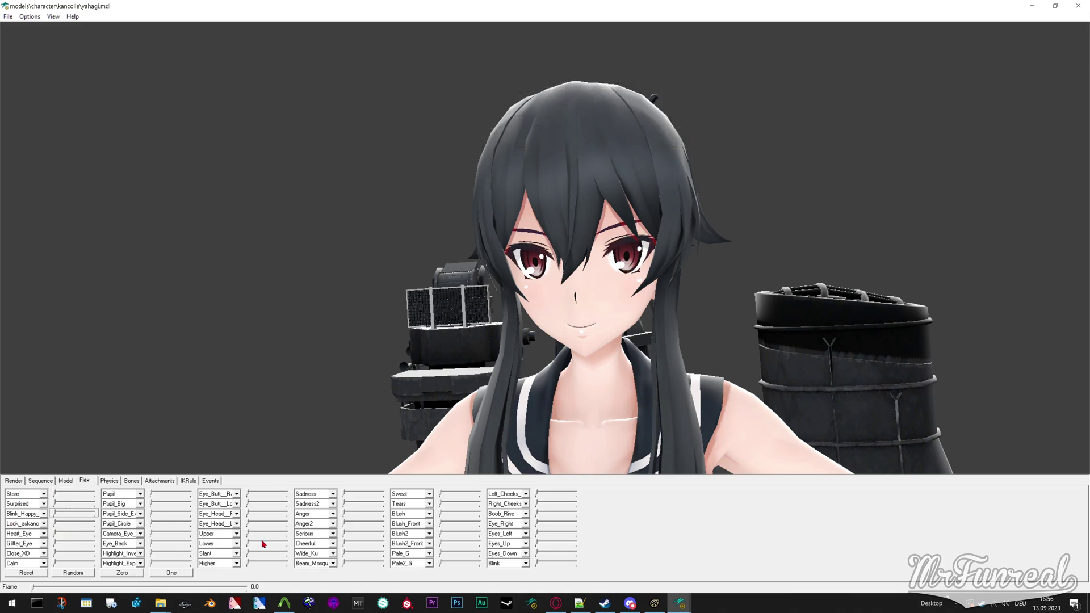
left_click(442, 544)
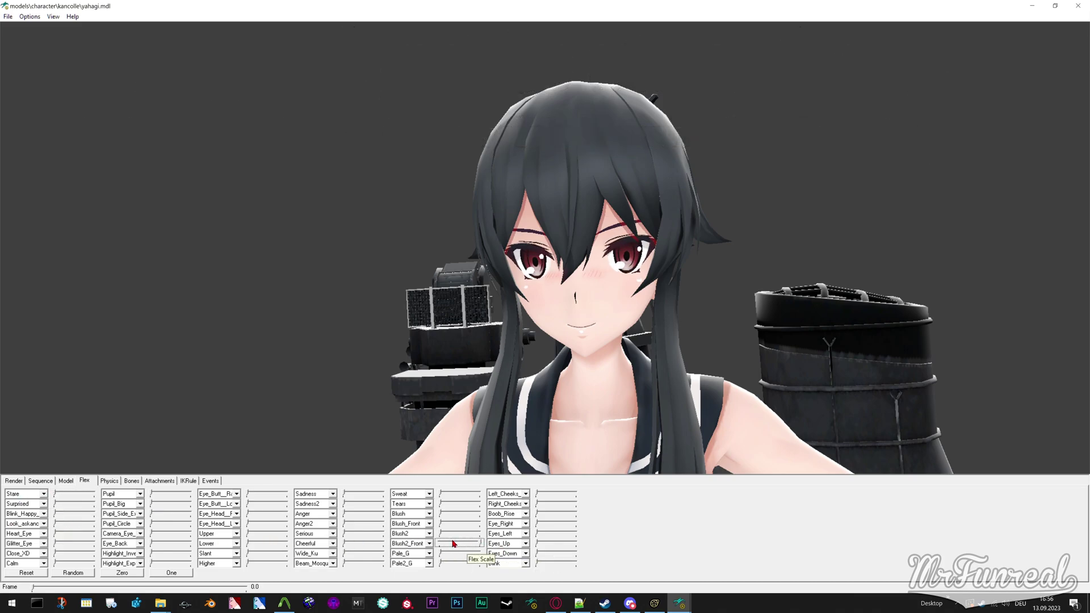
left_click(545, 544)
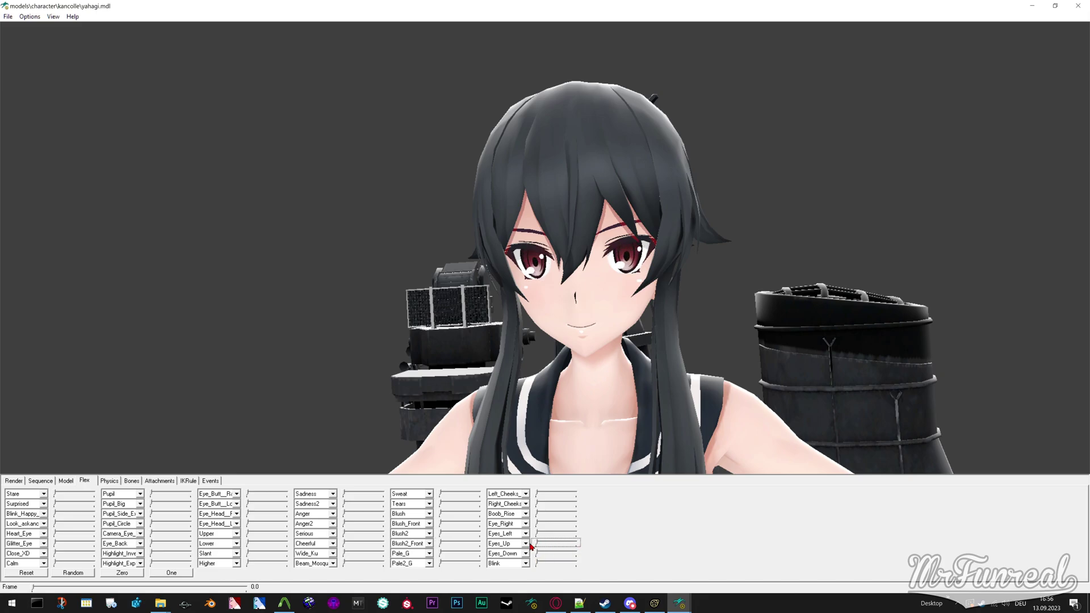
left_click_drag(344, 545, 368, 563)
left_click(152, 546)
mouse_move(152, 554)
left_mouse_down()
mouse_move(232, 555)
mouse_move(147, 566)
left_mouse_up()
left_click(152, 565)
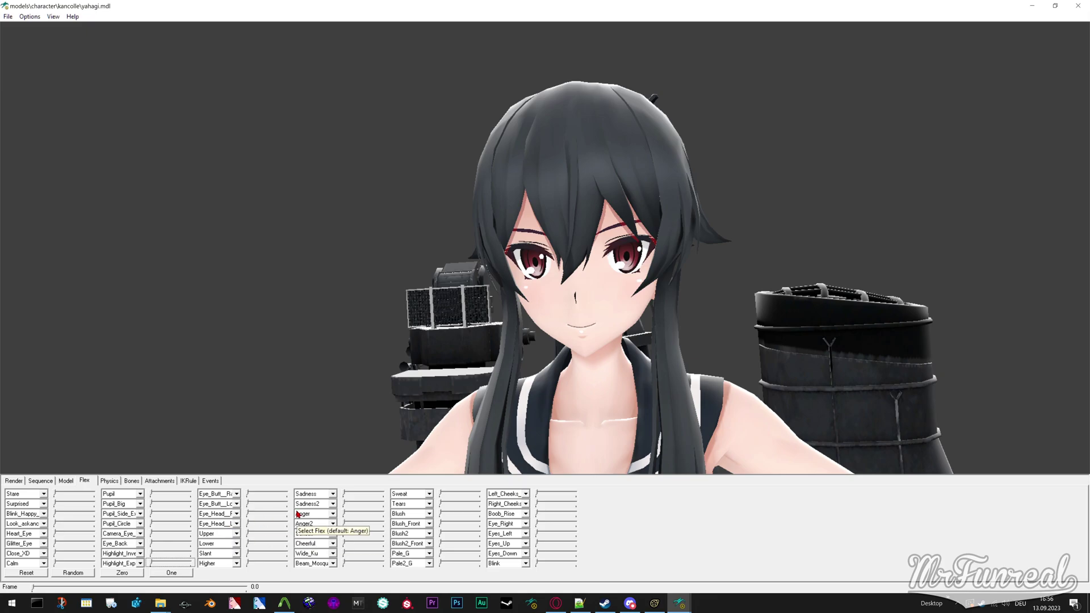
Step: Try the Anger, Serious, Cheerful and Eye_Butt_Lc flexes, then zero Eye_Butt_Lc
left_click(342, 514)
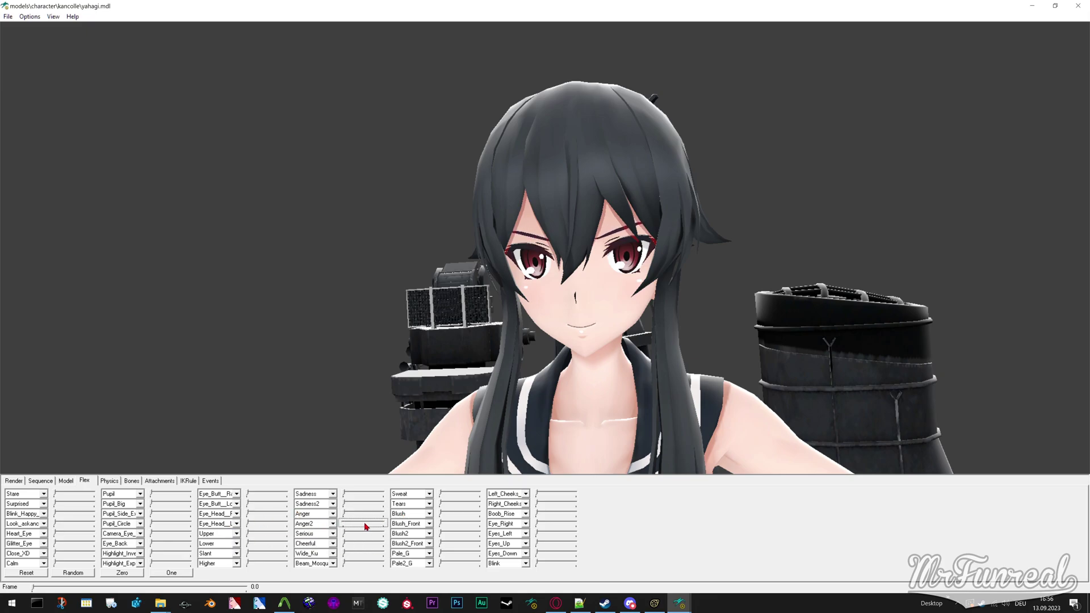
left_click(345, 534)
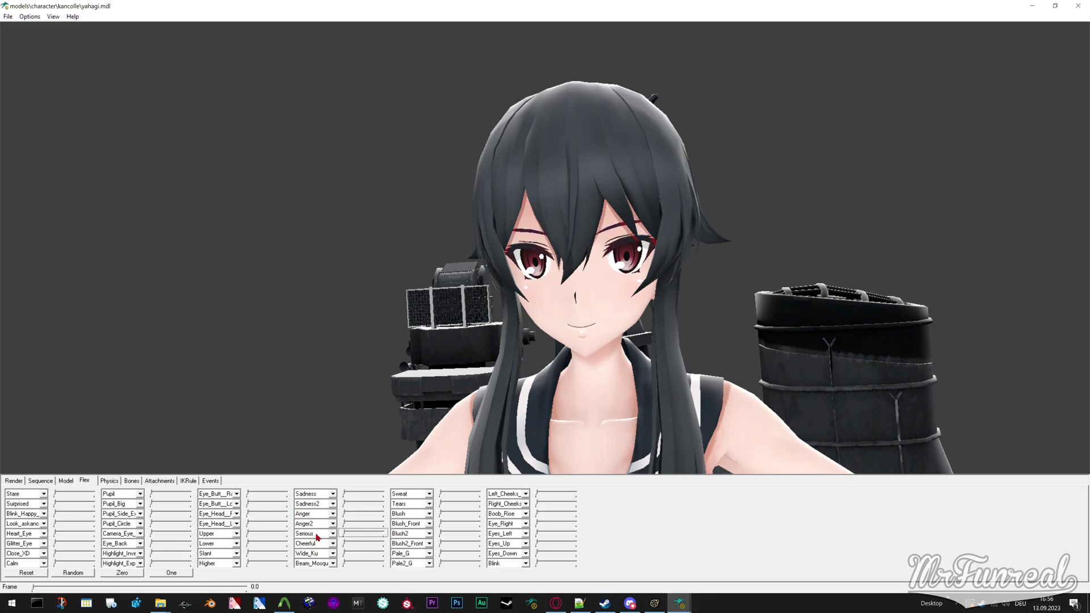
left_click(344, 544)
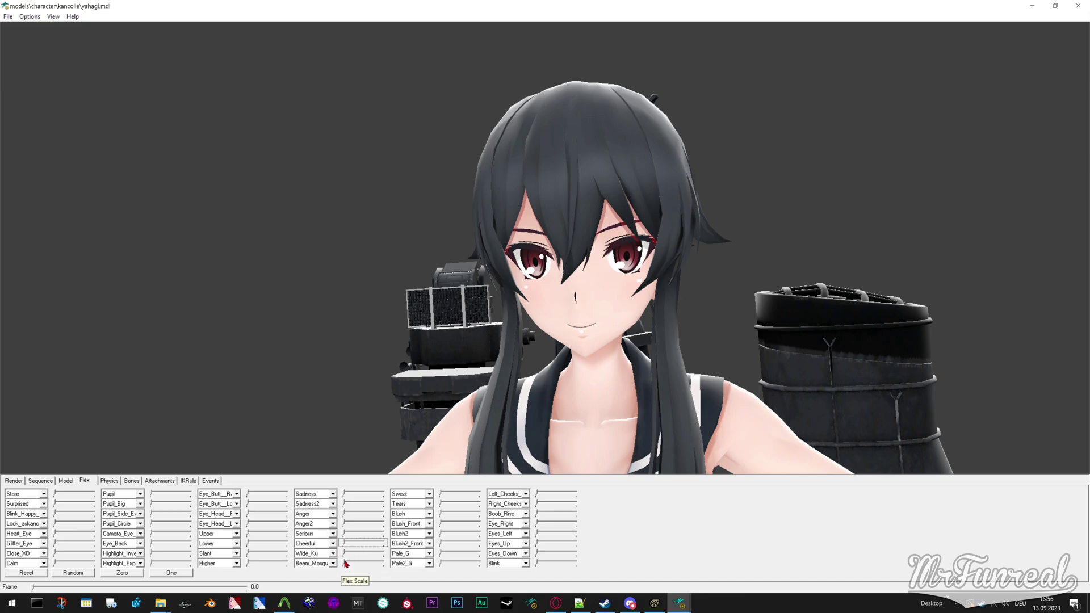
left_click(245, 505)
left_click_drag(291, 507, 208, 505)
Step: Turn on Normal Mapping in the render settings and frame the full-body model
right_click_drag(483, 250, 500, 363)
left_click_drag(499, 352, 423, 329)
left_click(14, 481)
left_click(9, 503)
left_click_drag(545, 351, 610, 360)
left_click_drag(573, 437, 540, 241, "shift")
right_click_drag(539, 241, 544, 279)
left_click_drag(544, 279, 556, 300)
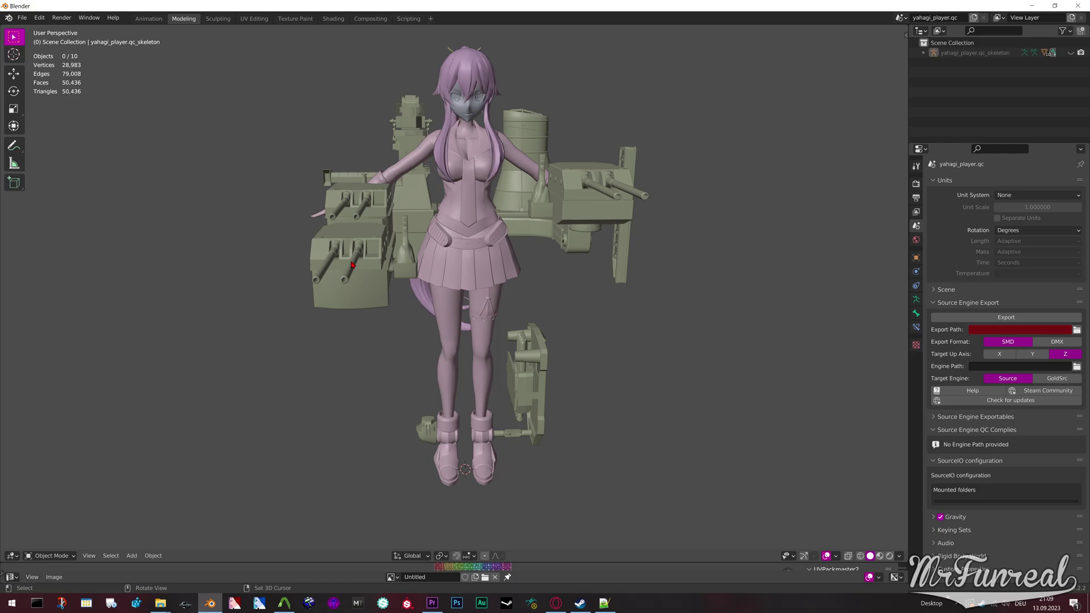
Step: Delete the green turret, backpack and foot gear meshes from Yahagi
left_click(352, 265)
key("Delete")
left_click(540, 377)
key("Delete")
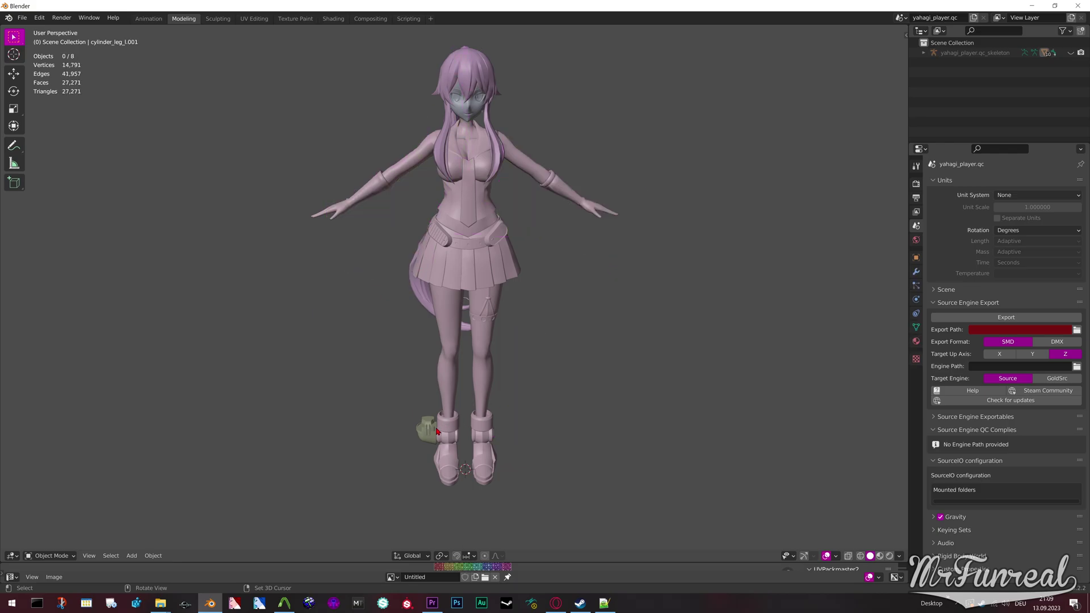
left_click(426, 432)
key("Delete")
middle_click_drag(396, 328, 849, 319)
Step: Unhide and select the skeleton, enter Pose Mode, and raise the left clavicle
left_click(1071, 52)
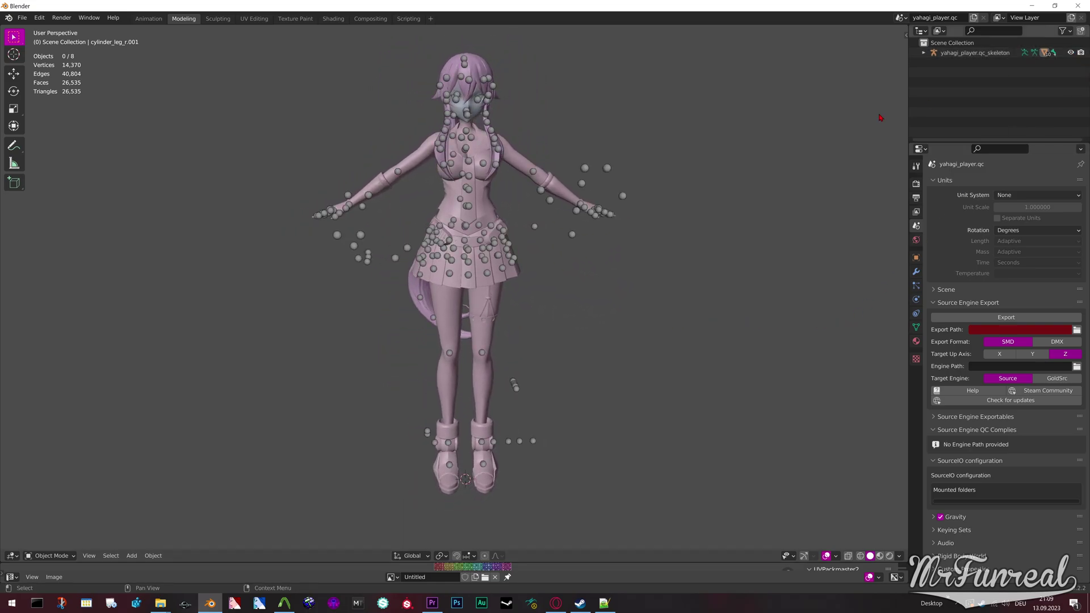
left_click(473, 138)
key("ctrl+Tab")
left_click(474, 138)
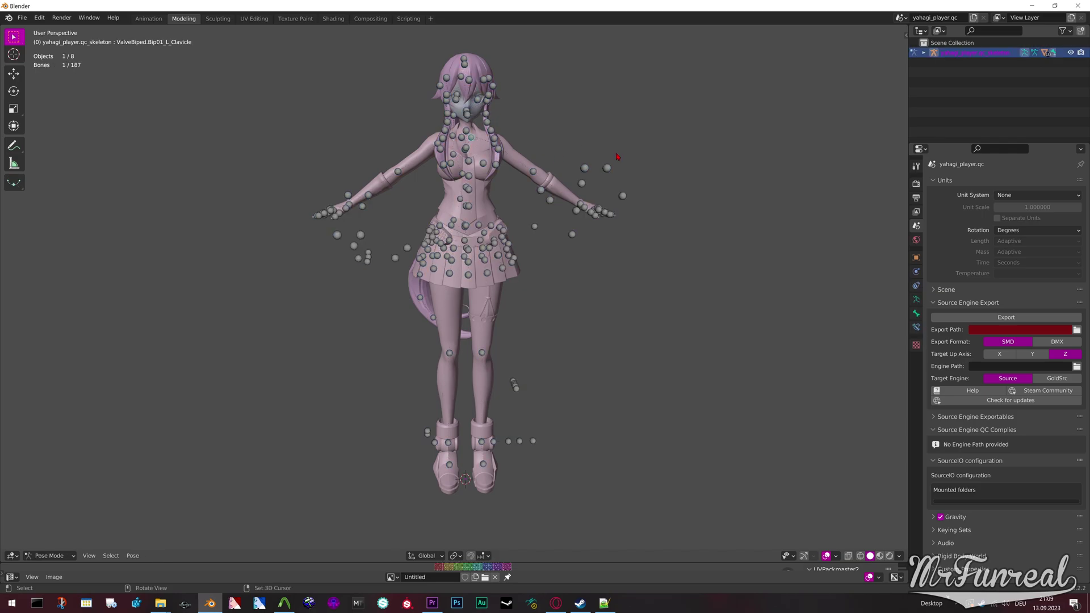
key("r")
left_click(540, 137)
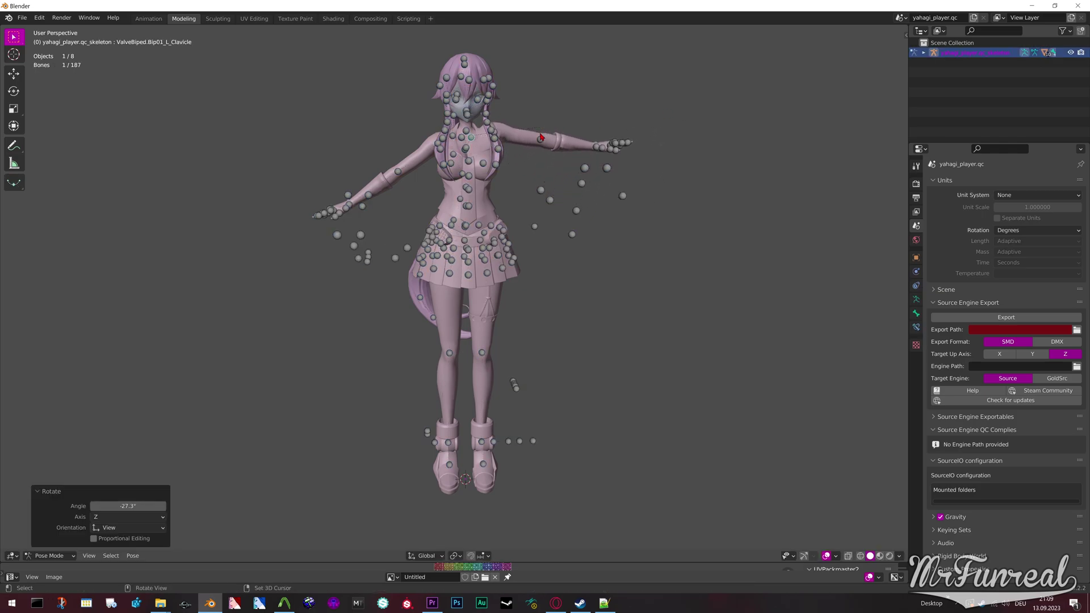
Step: Rotate the left upper arm, forearm and hand bones into a new pose
left_click(497, 135)
key("r")
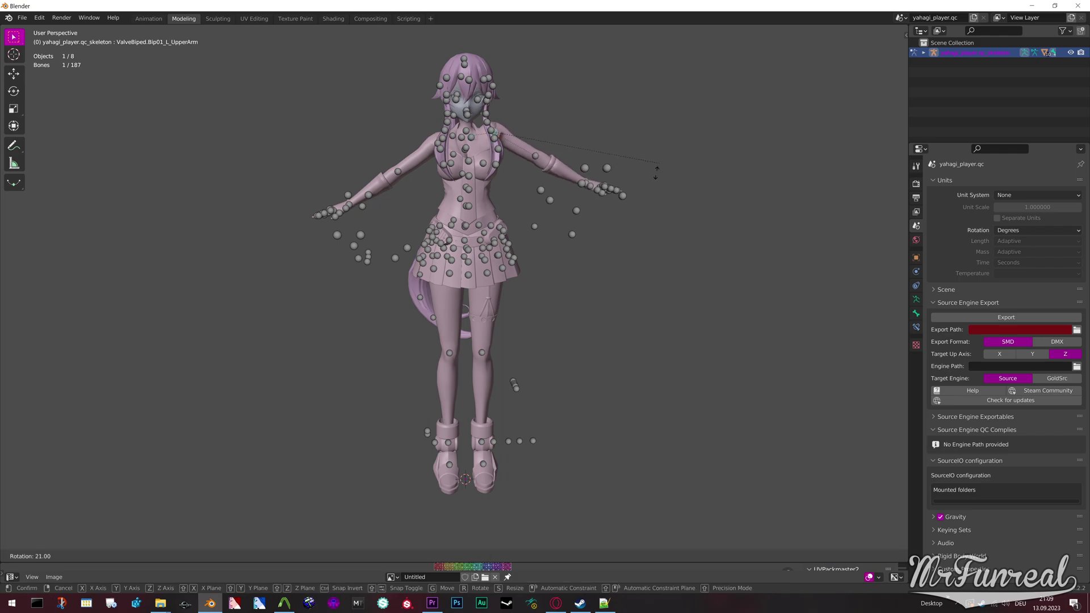
left_click(628, 222)
left_click(521, 175)
key("r")
key("r")
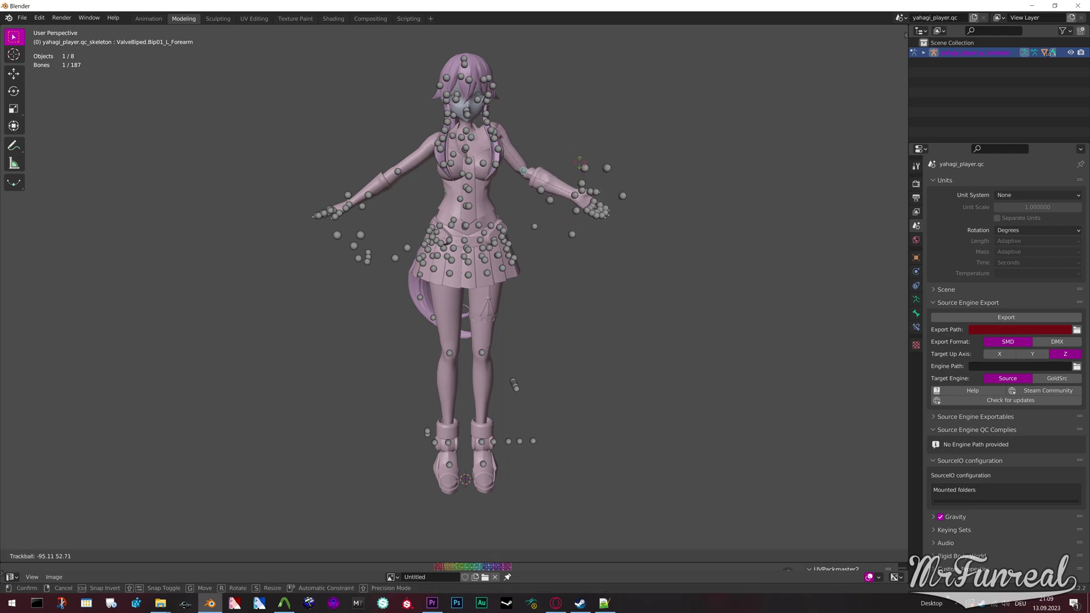
left_click(535, 153)
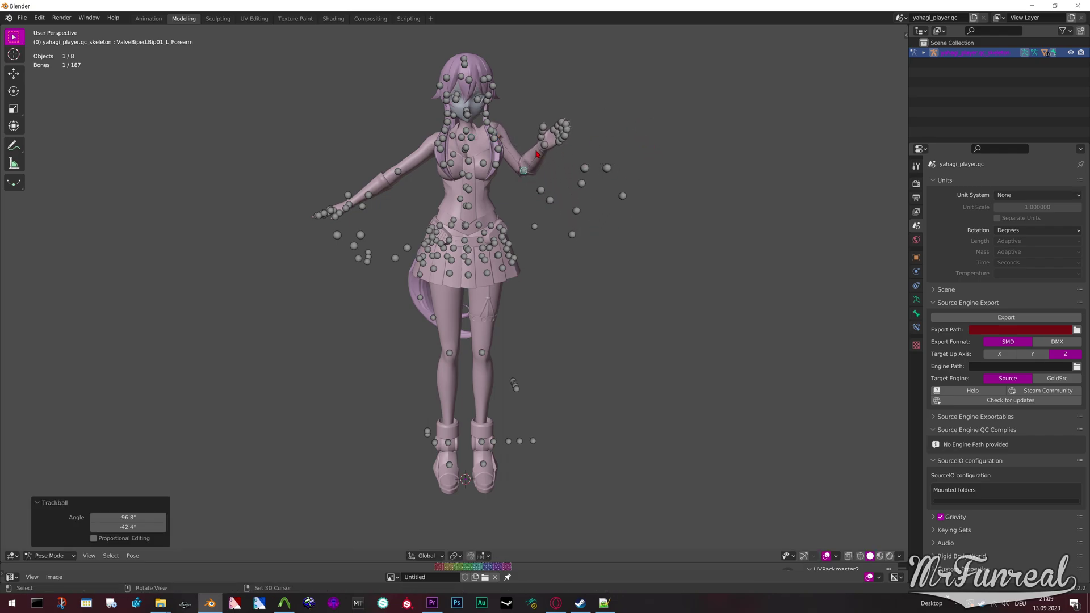
left_click(545, 147)
key("r")
key("r")
left_click(570, 147)
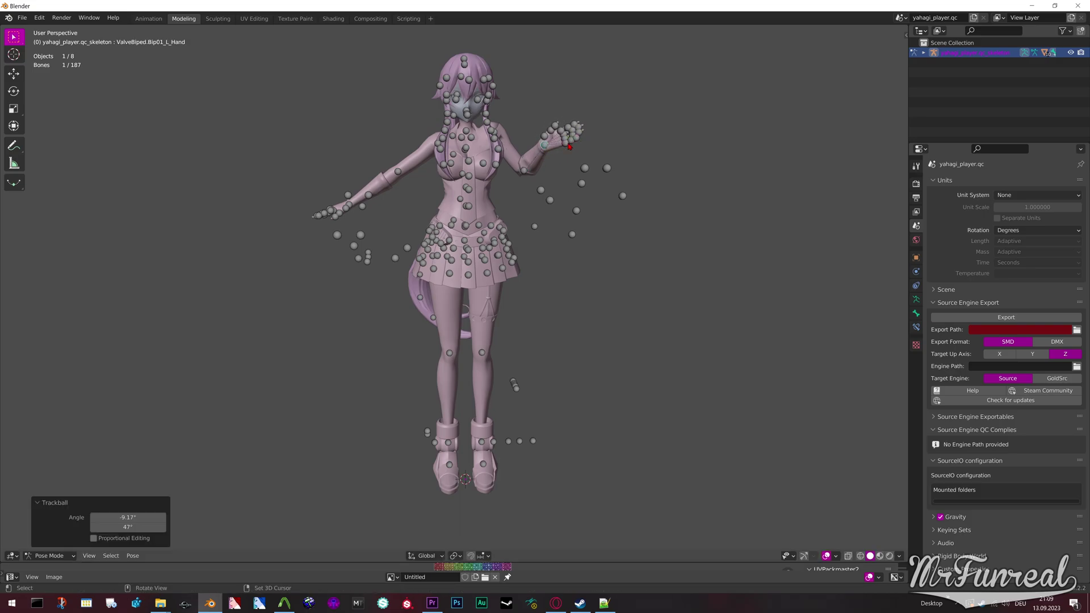
Step: Rotate the other hand's bone and select the Sideburn_5_R bone
left_click(397, 172)
key("r")
key("r")
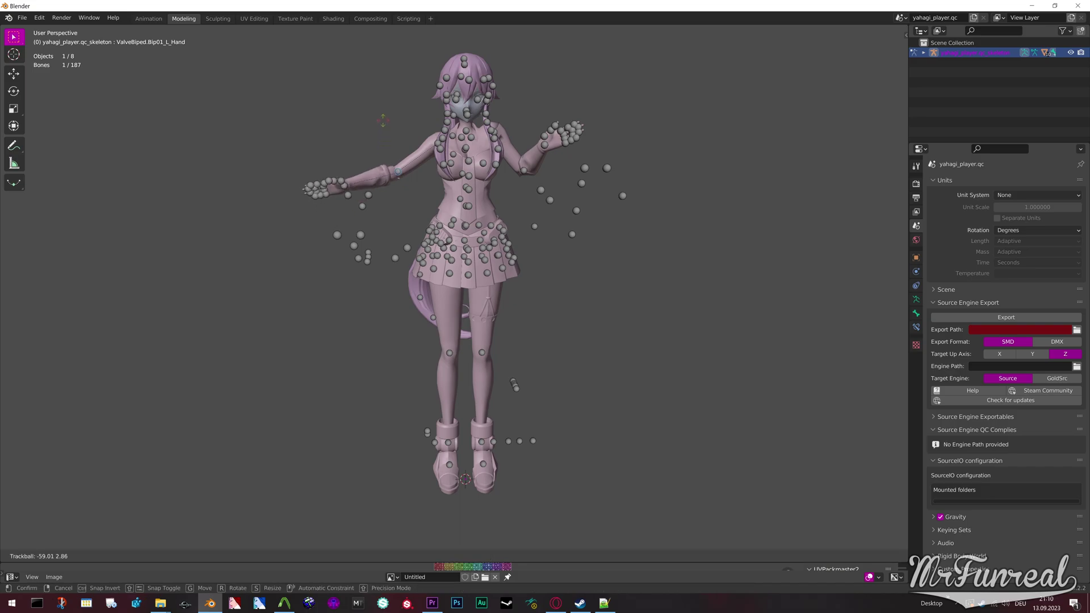
left_click(378, 106)
left_click(440, 139)
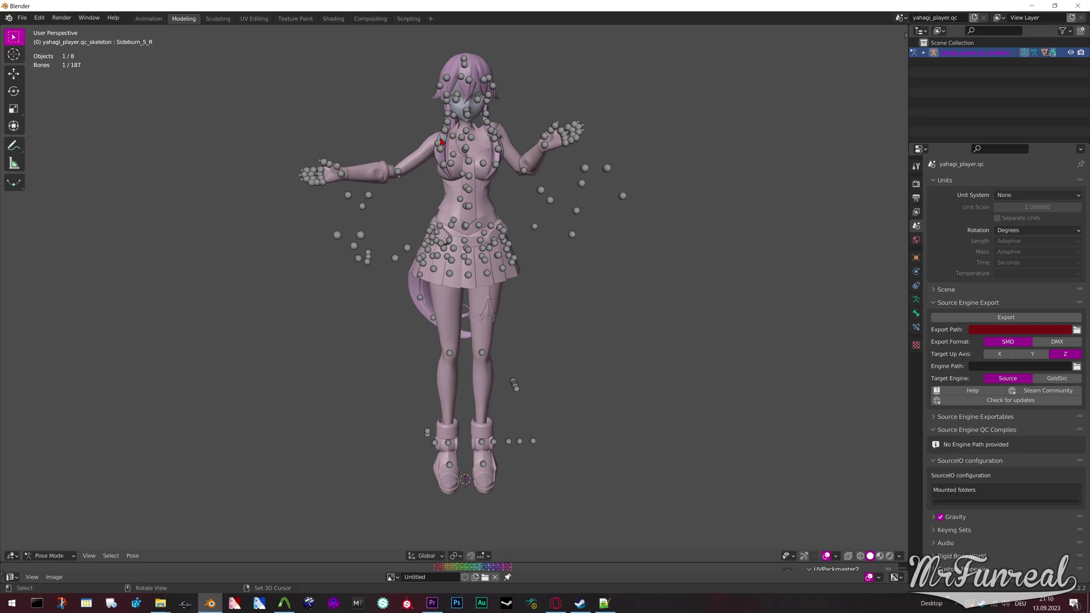
Step: Rotate the Sideburn_2_R bone and the right upper-arm bone
key("r")
right_click(418, 146)
left_click(441, 117)
key("r")
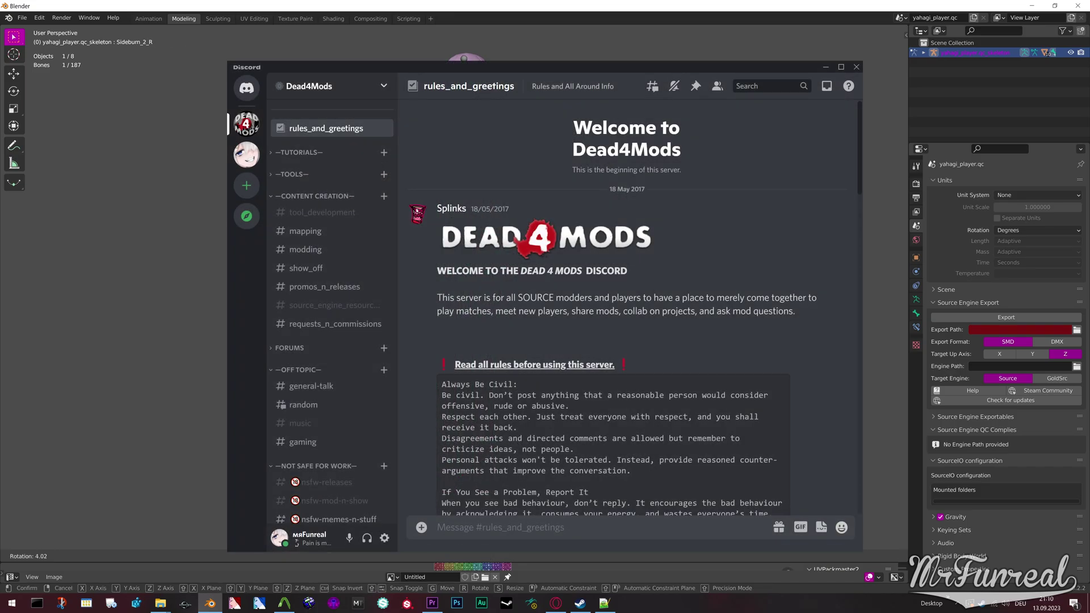
left_click(430, 133)
left_click(419, 170)
key("r")
key("r")
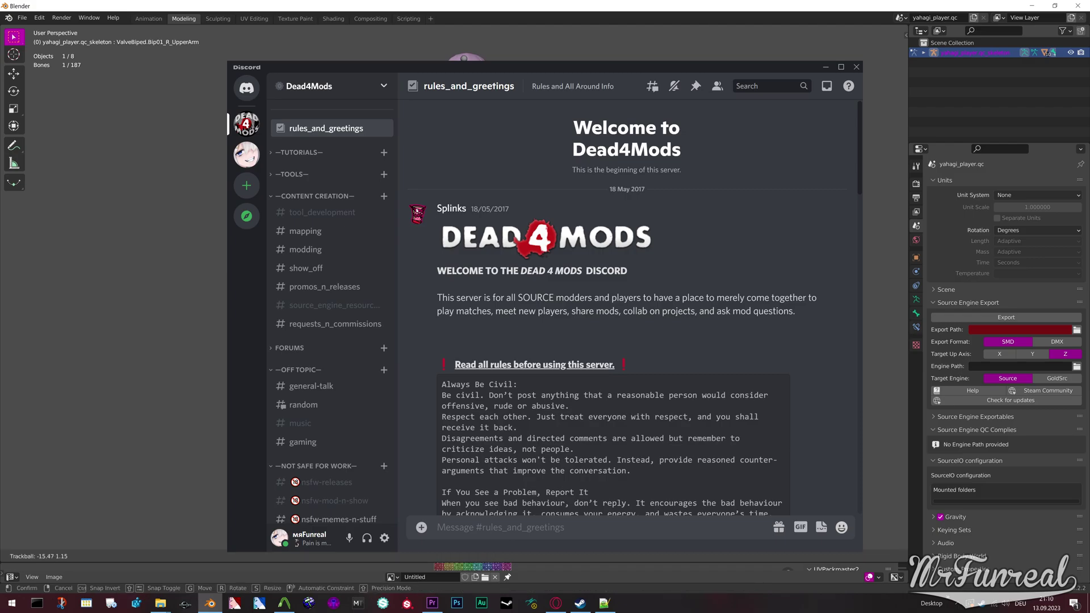
key("Return")
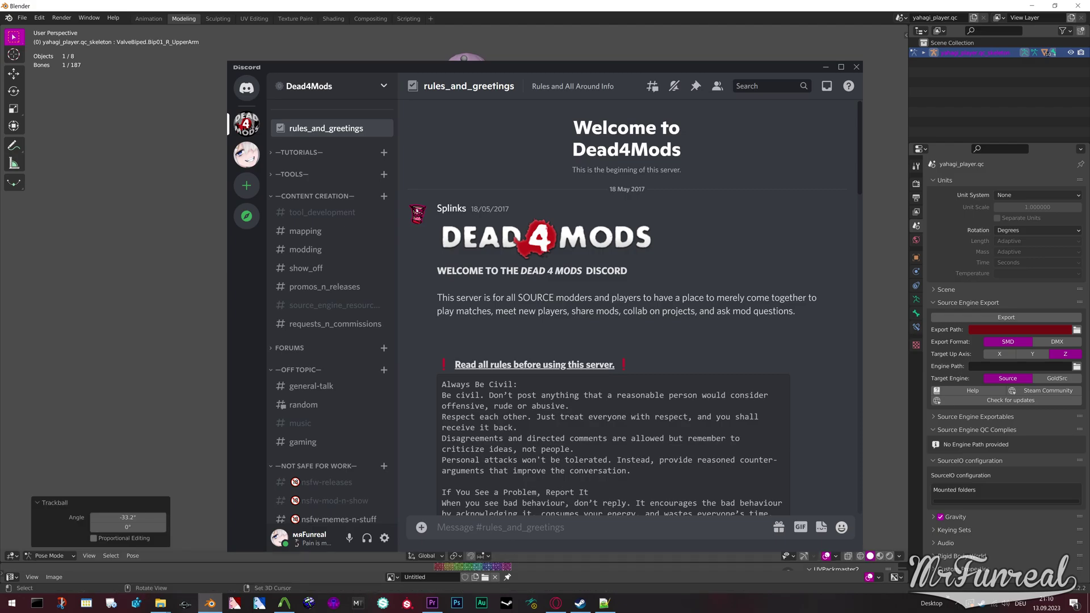
Step: Pose the left thigh, calf and foot bones
left_click(489, 398)
key("r")
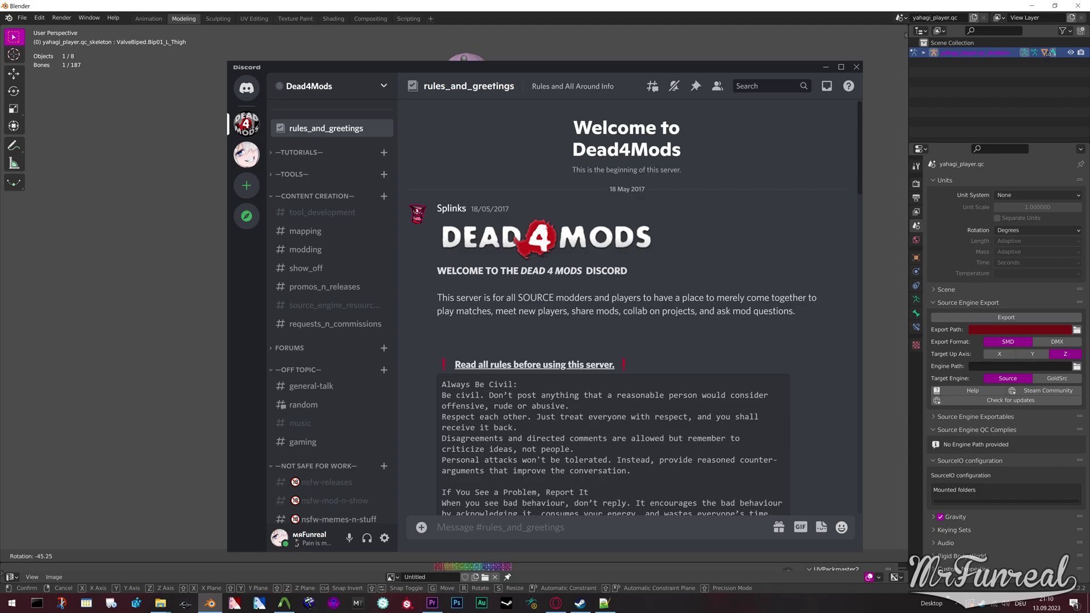
key("Return")
left_click(489, 398)
key("r")
key("r")
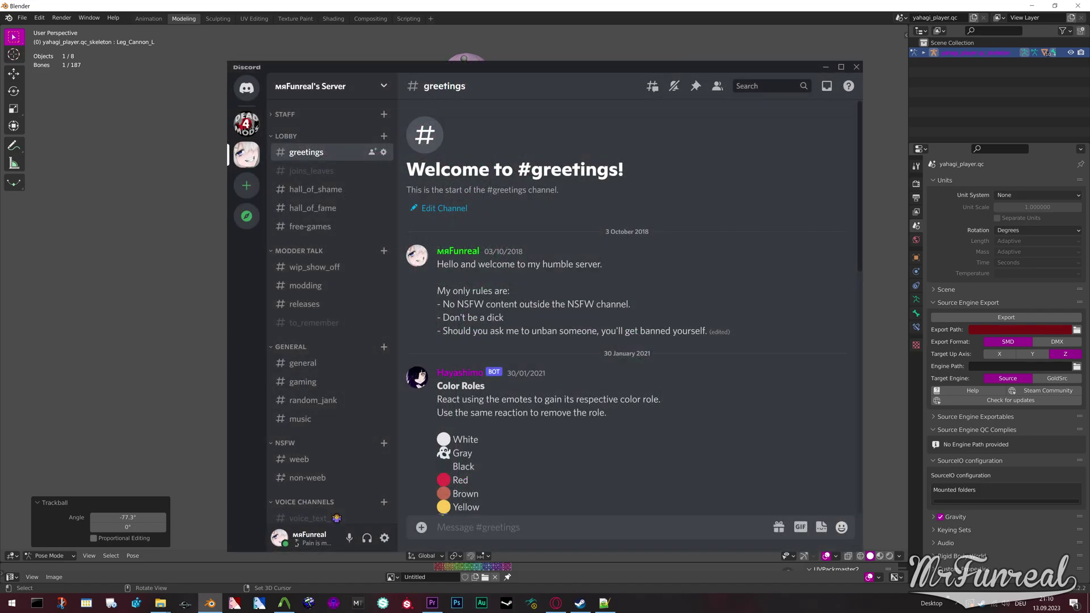
left_click(653, 354)
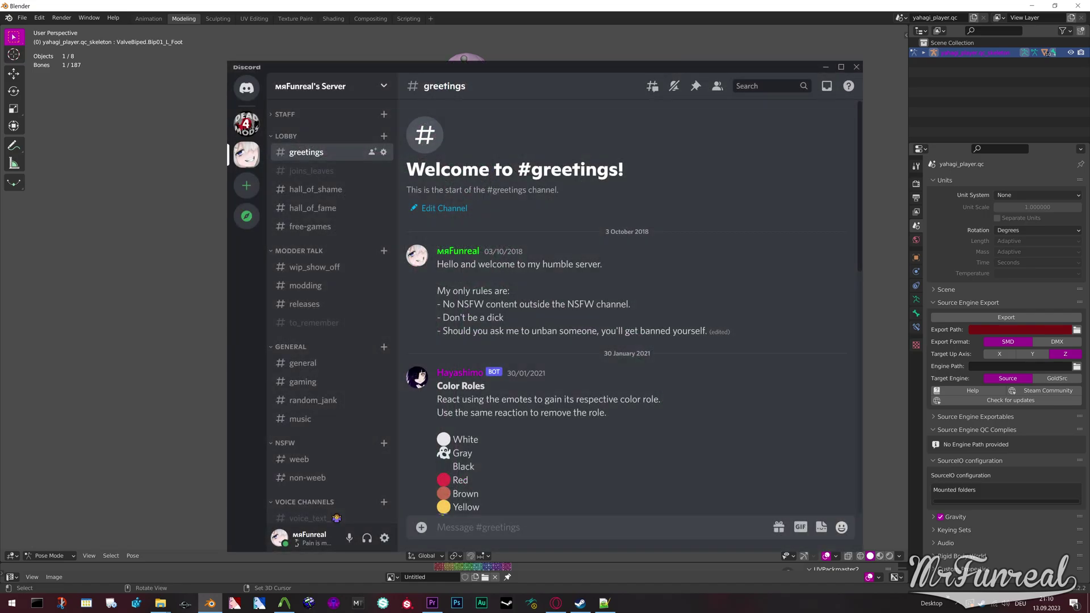
key("r")
left_click(654, 353)
Step: Rotate the right calf and right foot bones
left_click(482, 307)
key("r")
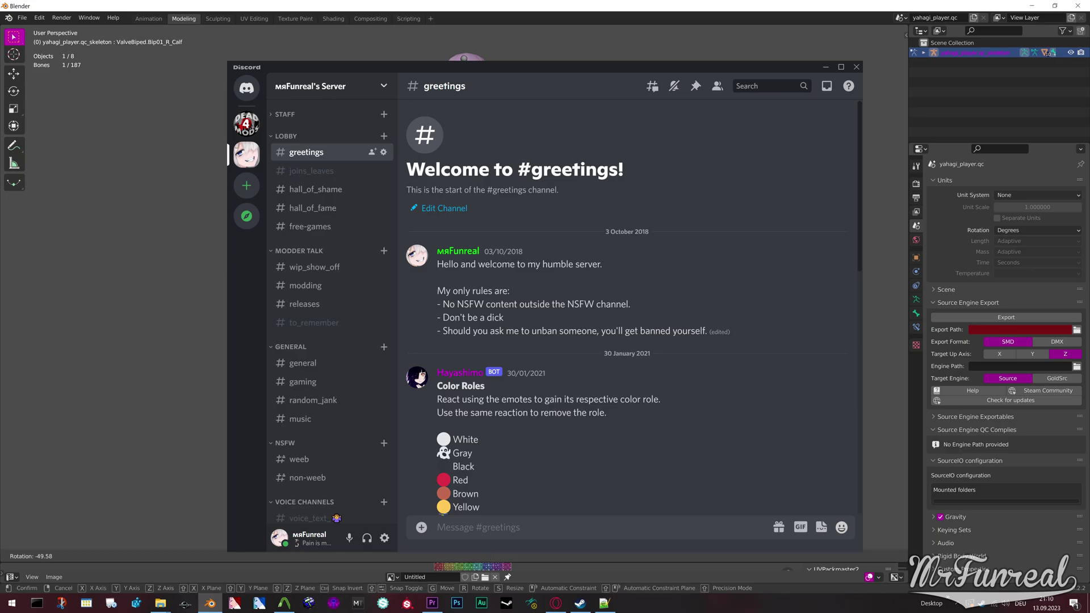
key("Return")
left_click(466, 454)
key("r")
key("r")
key("Return")
Step: Hide the skeleton to view the posed model, then show it and open pose-reset options
left_click(1071, 53)
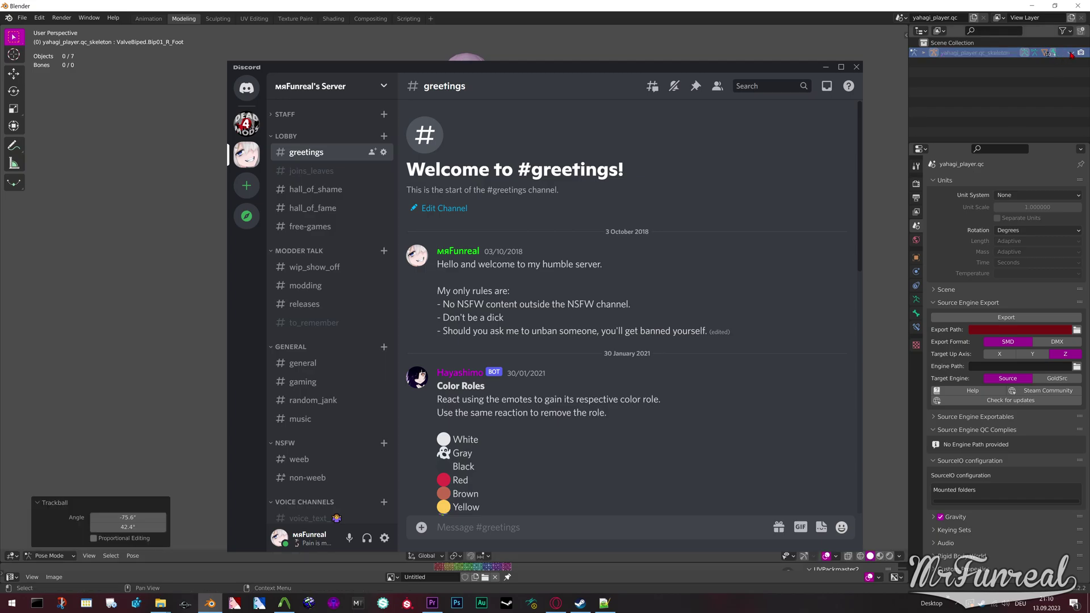
middle_click_drag(624, 255, 197, 251)
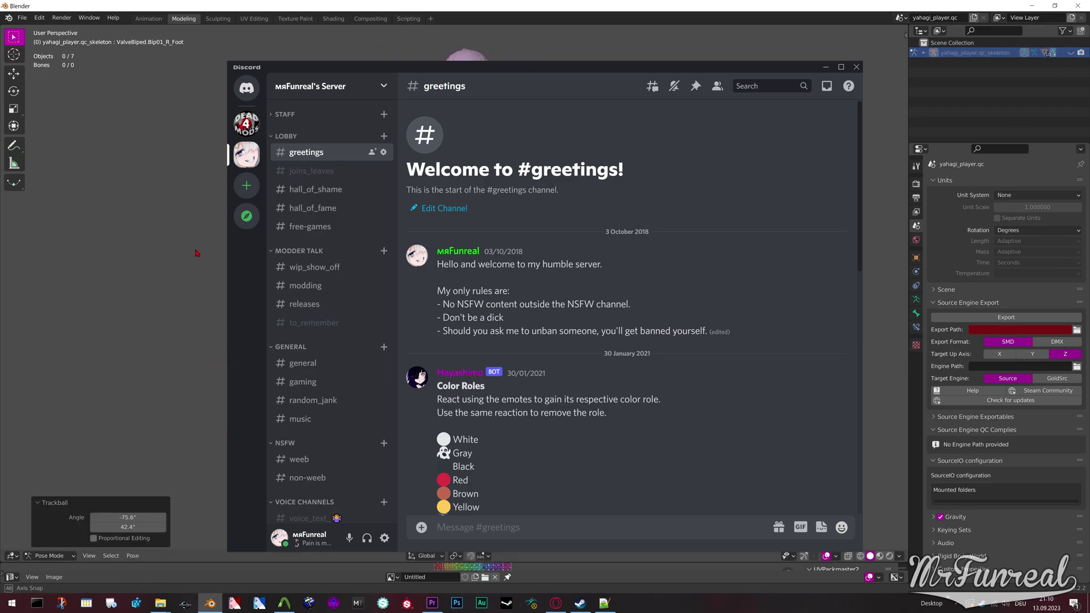
left_click(1071, 53)
left_click(500, 283)
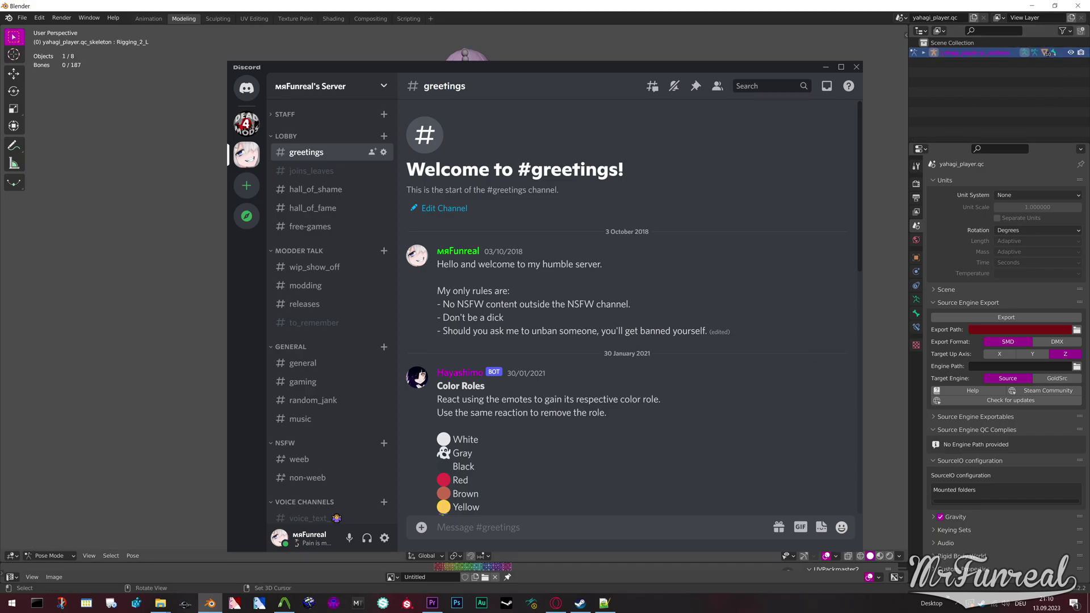
left_click(135, 555)
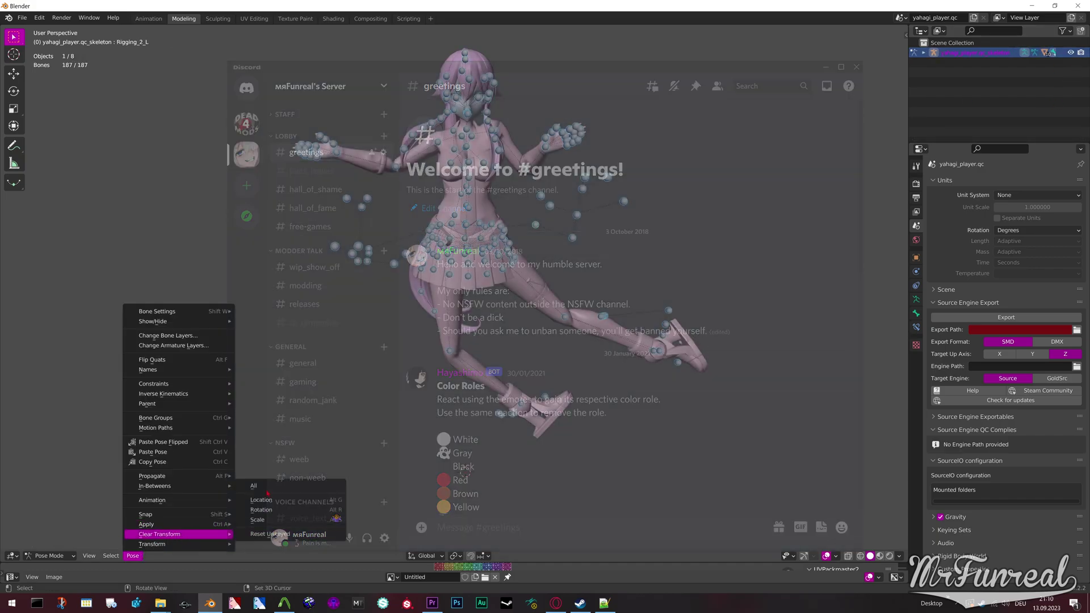
Step: Clear all bone transforms back to the rest T-pose, exit the armature, and hide the skeleton
left_click(267, 492)
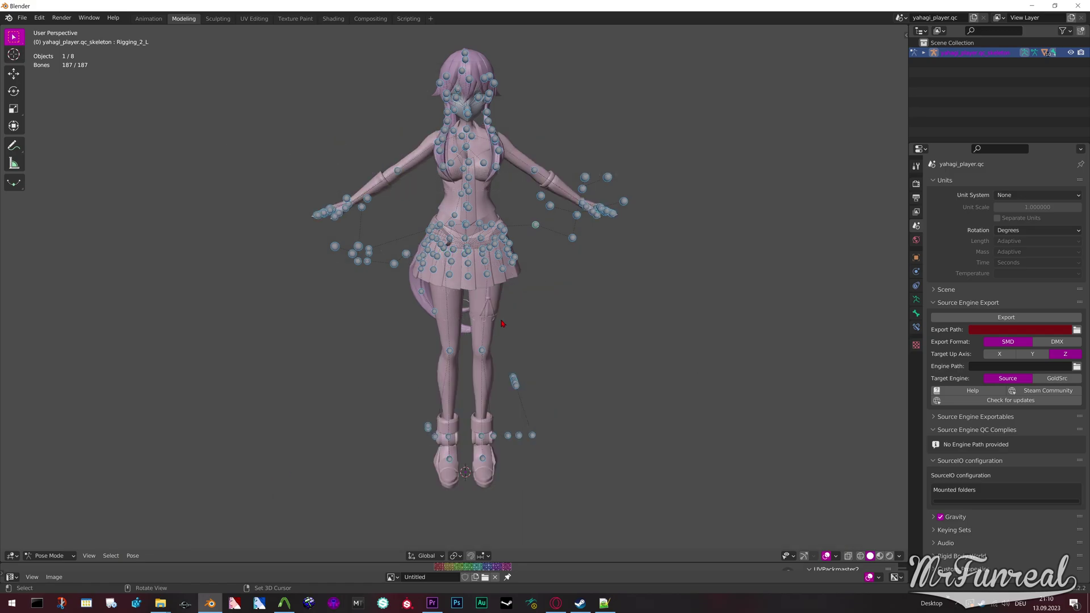
key("Tab")
key("Tab")
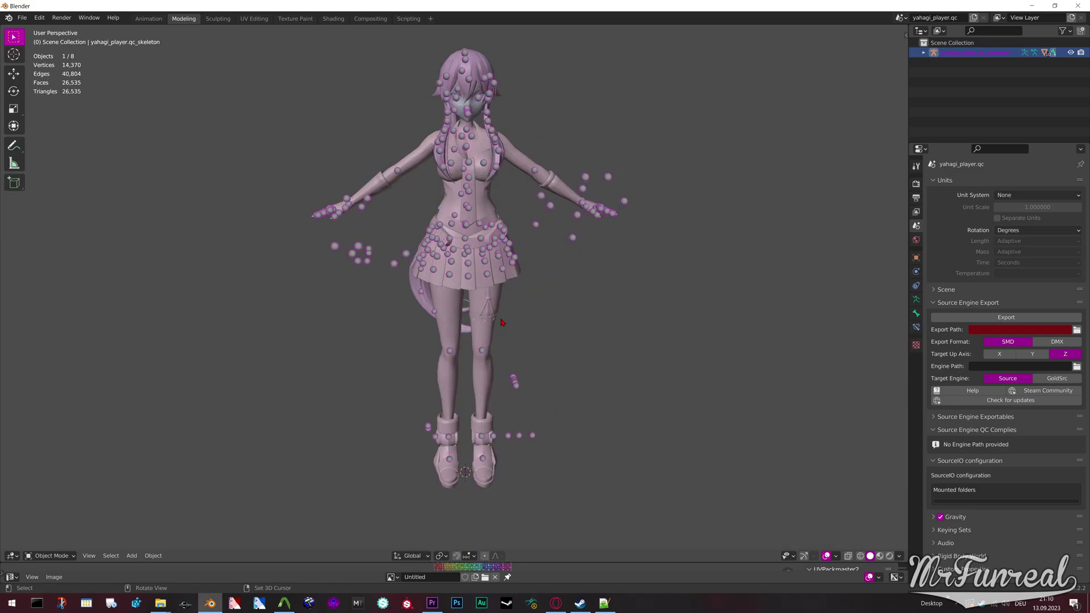
key("h")
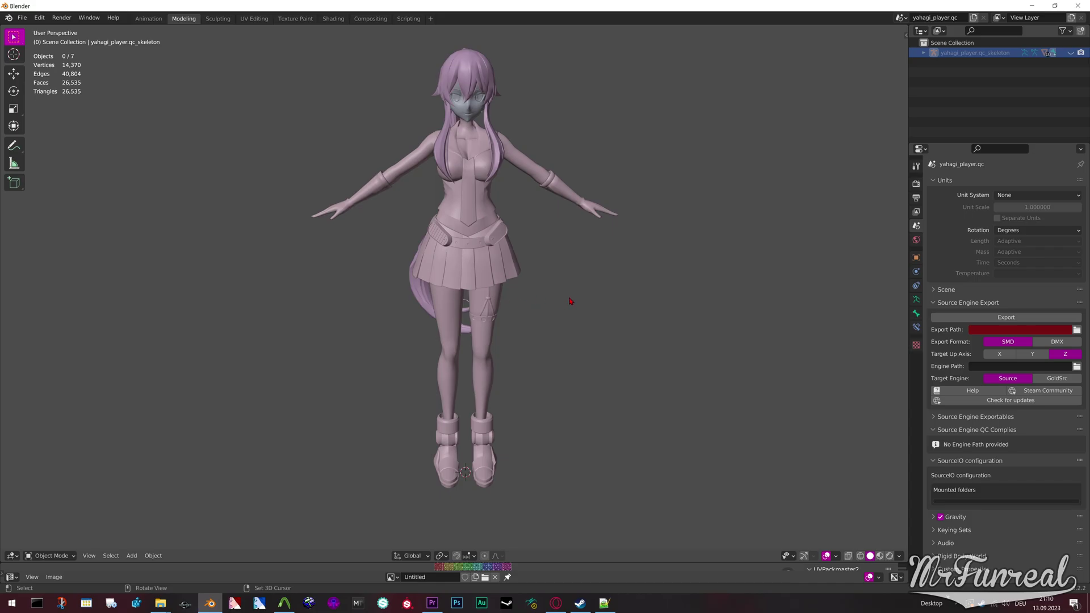